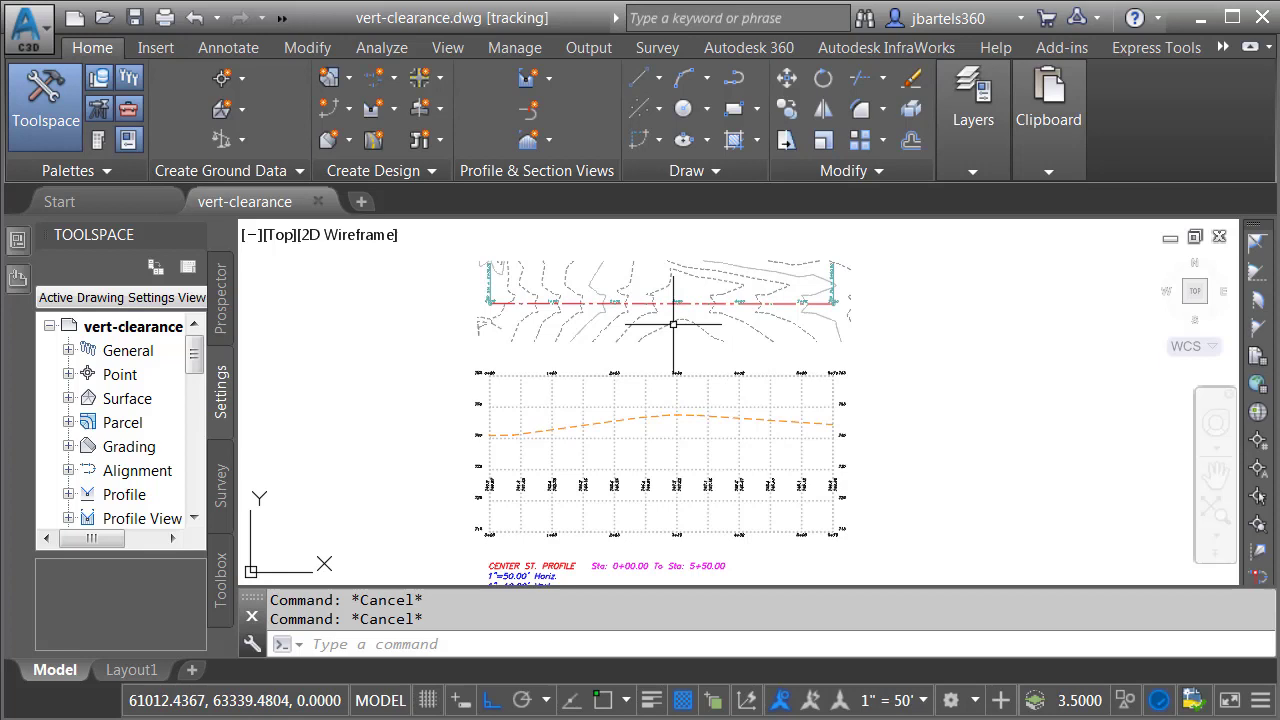
Pan and zoom until the whole CENTER ST. profile view and its title are visible.
{"action": "scroll", "coordinate": [640, 292], "scroll_direction": "up", "scroll_amount": 7}
{"action": "scroll", "coordinate": [629, 297], "scroll_direction": "up", "scroll_amount": 1}
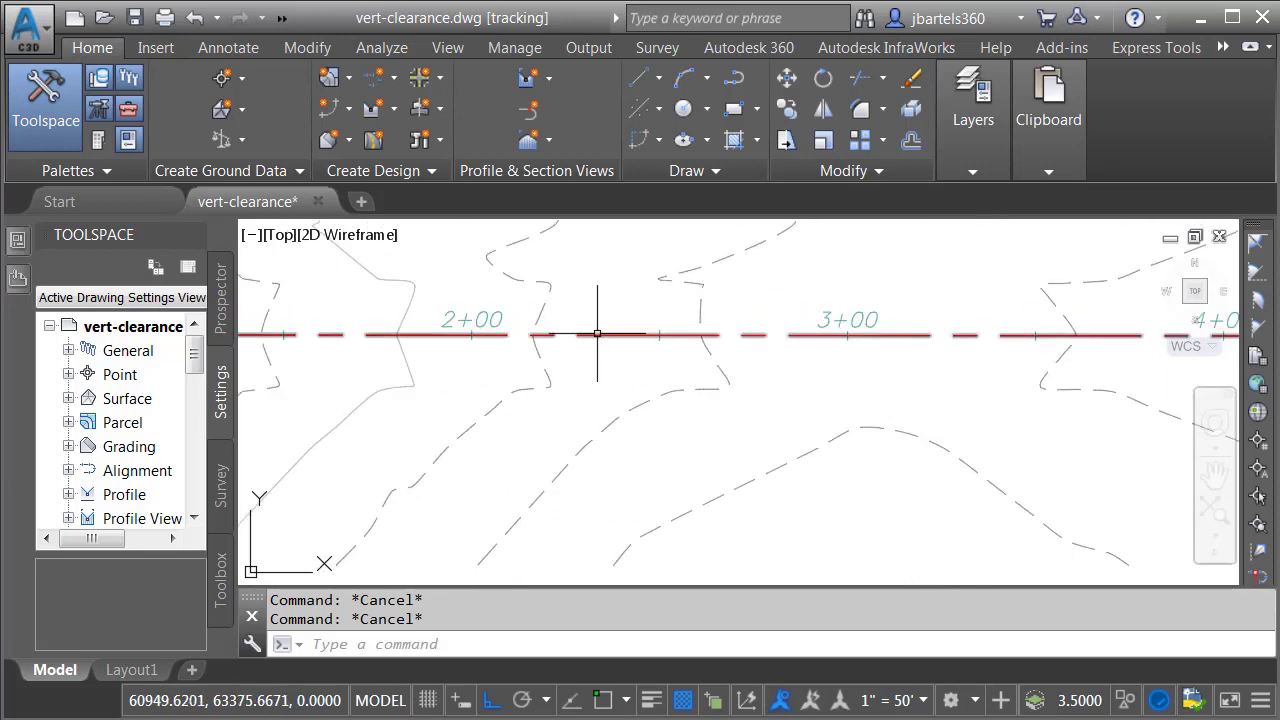
{"action": "mouse_move", "coordinate": [597, 333]}
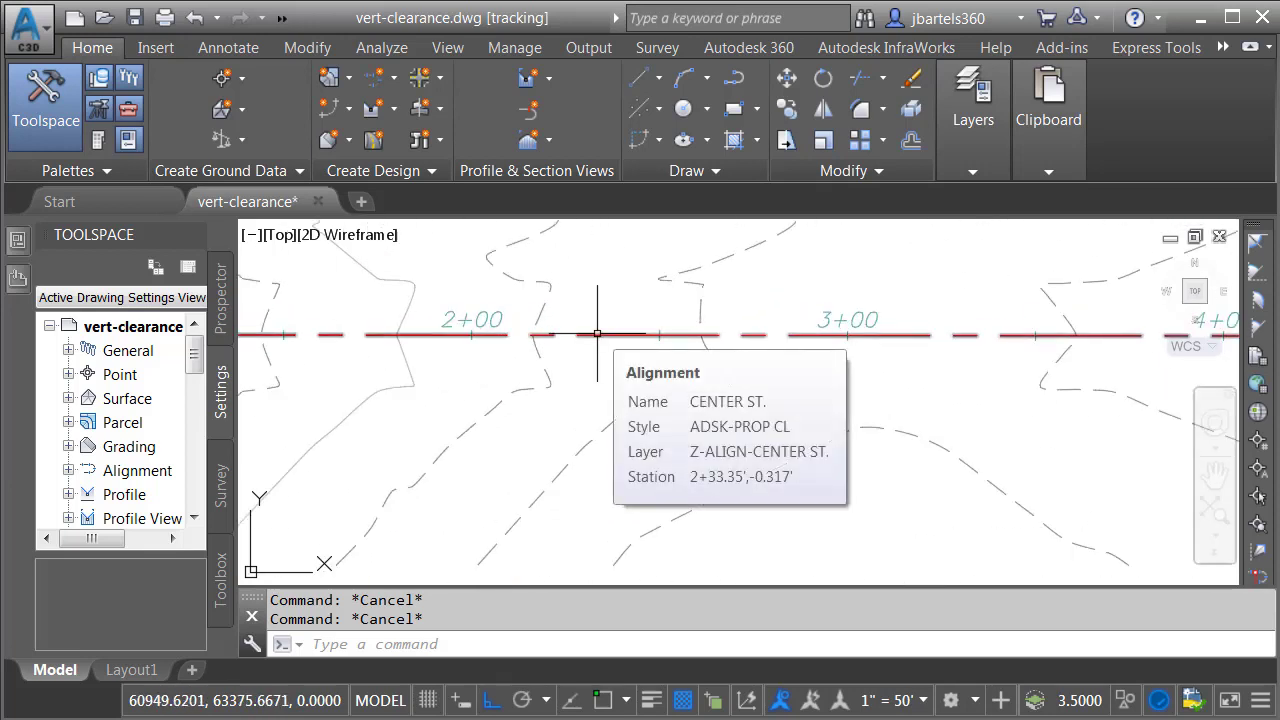
{"action": "mouse_move", "coordinate": [545, 383]}
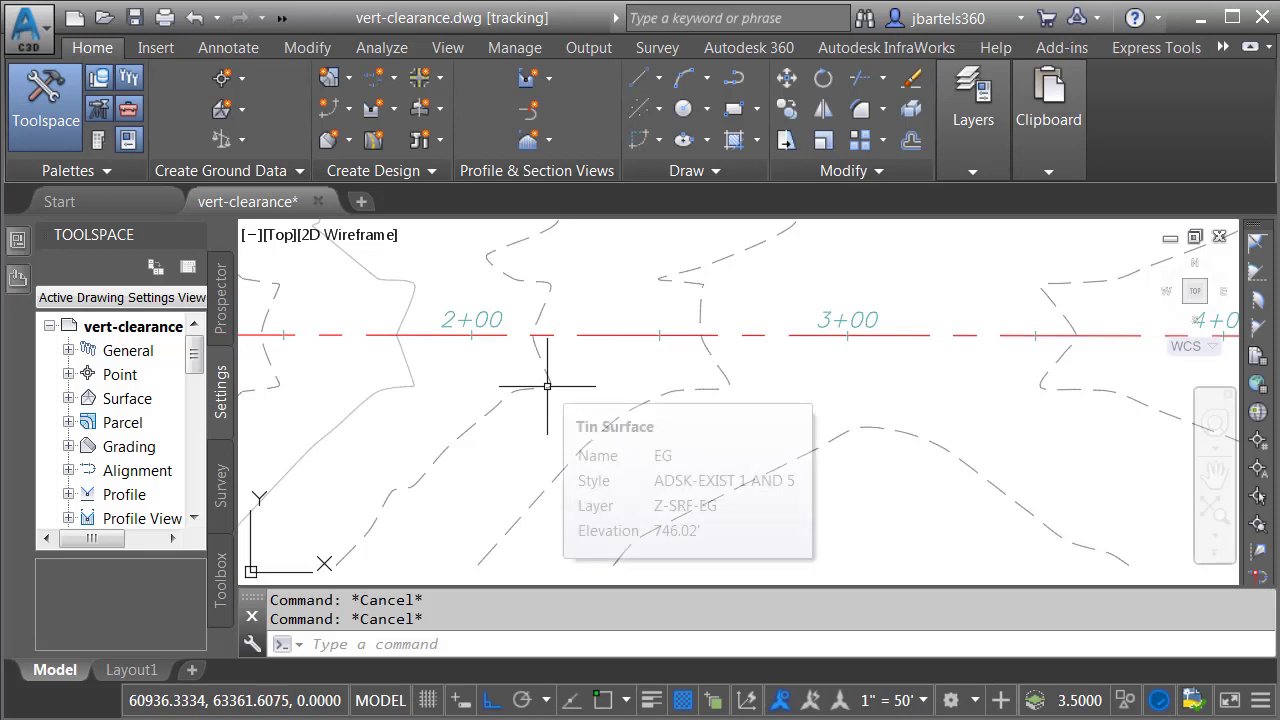
{"action": "scroll", "coordinate": [547, 385], "scroll_direction": "down", "scroll_amount": 2}
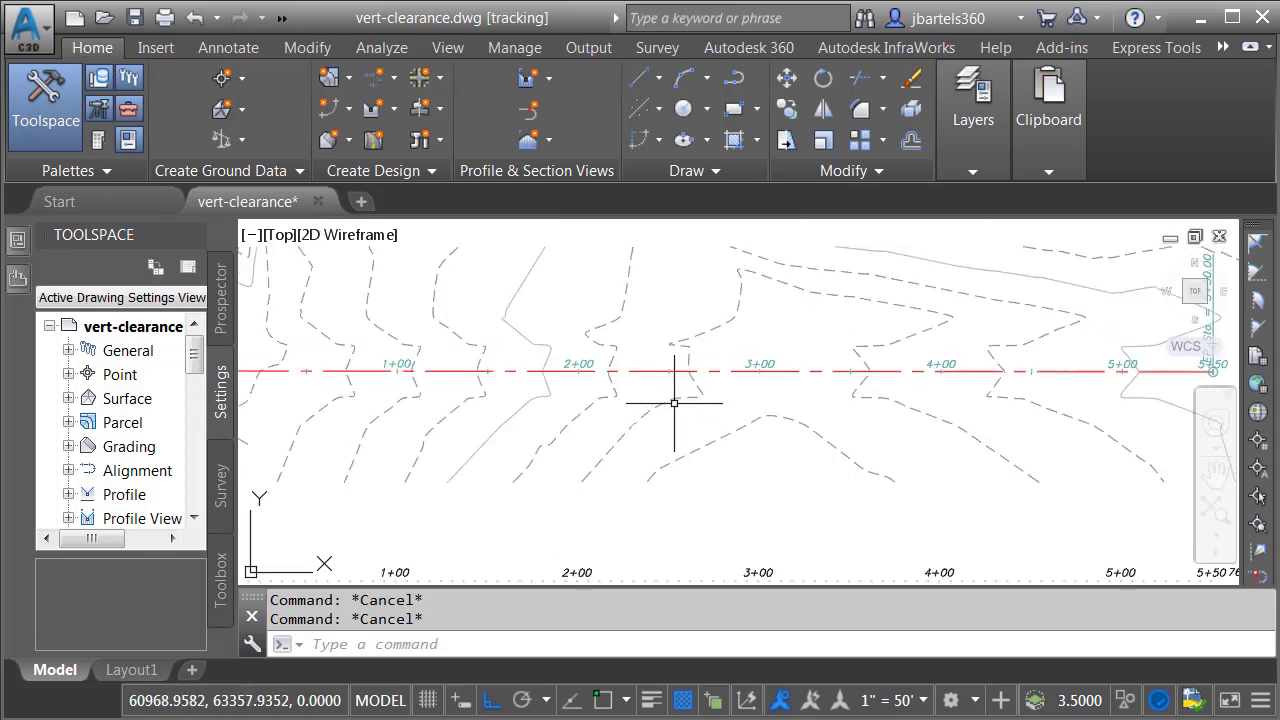
{"action": "mouse_move", "coordinate": [674, 400]}
{"action": "middle_mouse_down"}
{"action": "mouse_move", "coordinate": [709, 323]}
{"action": "mouse_move", "coordinate": [686, 471]}
{"action": "mouse_move", "coordinate": [674, 323]}
{"action": "mouse_move", "coordinate": [686, 317]}
{"action": "middle_mouse_up"}
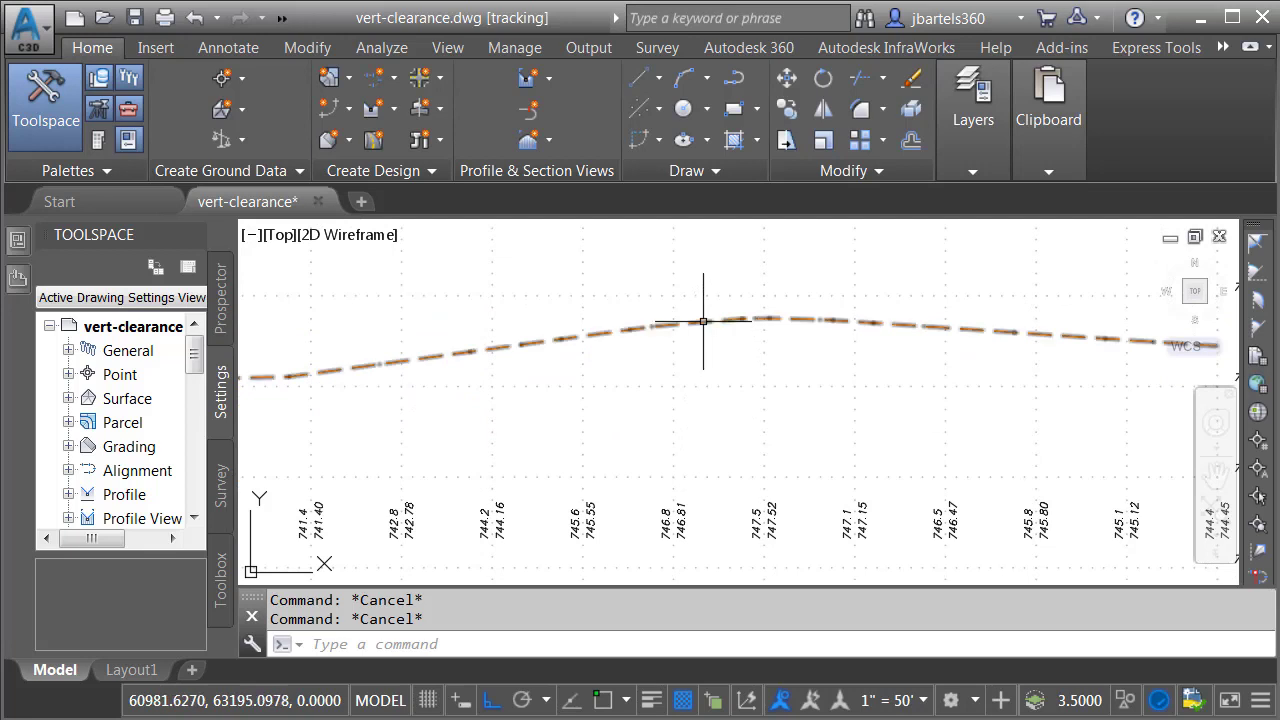
{"action": "mouse_move", "coordinate": [703, 322]}
{"action": "scroll", "coordinate": [700, 330], "scroll_direction": "down", "scroll_amount": 1}
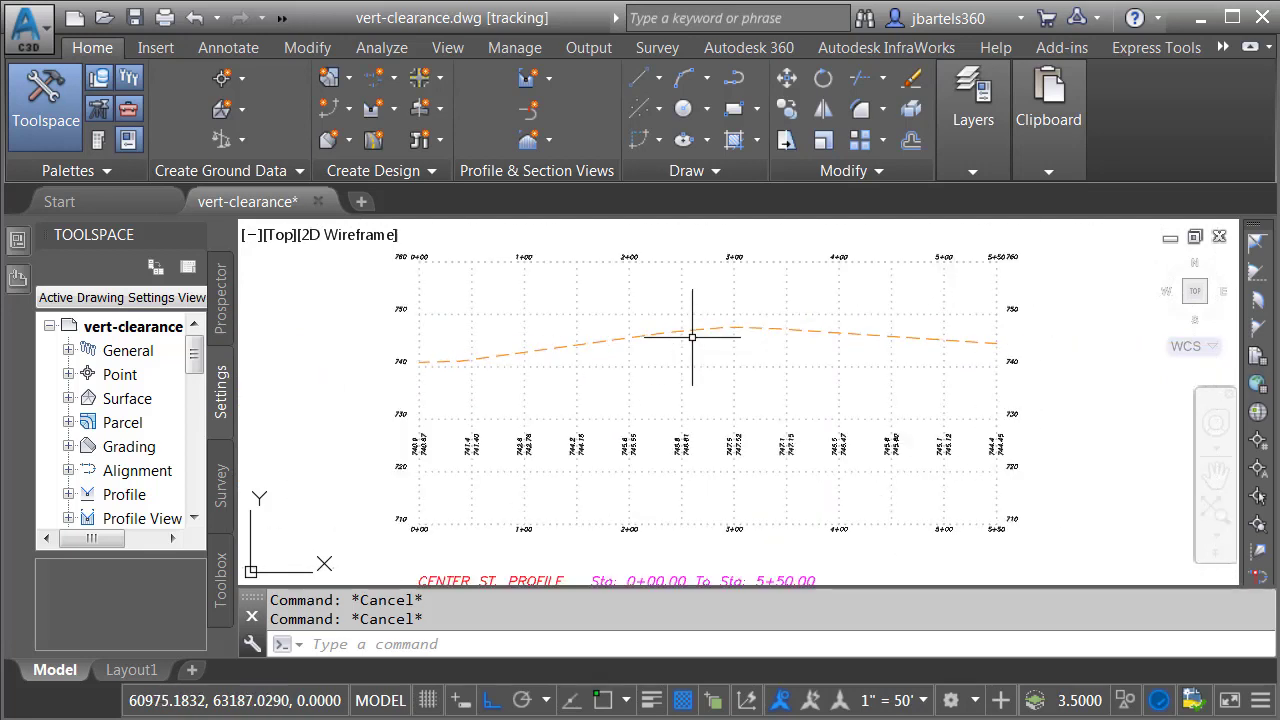
{"action": "middle_click_drag", "start_coordinate": [689, 337], "coordinate": [640, 415]}
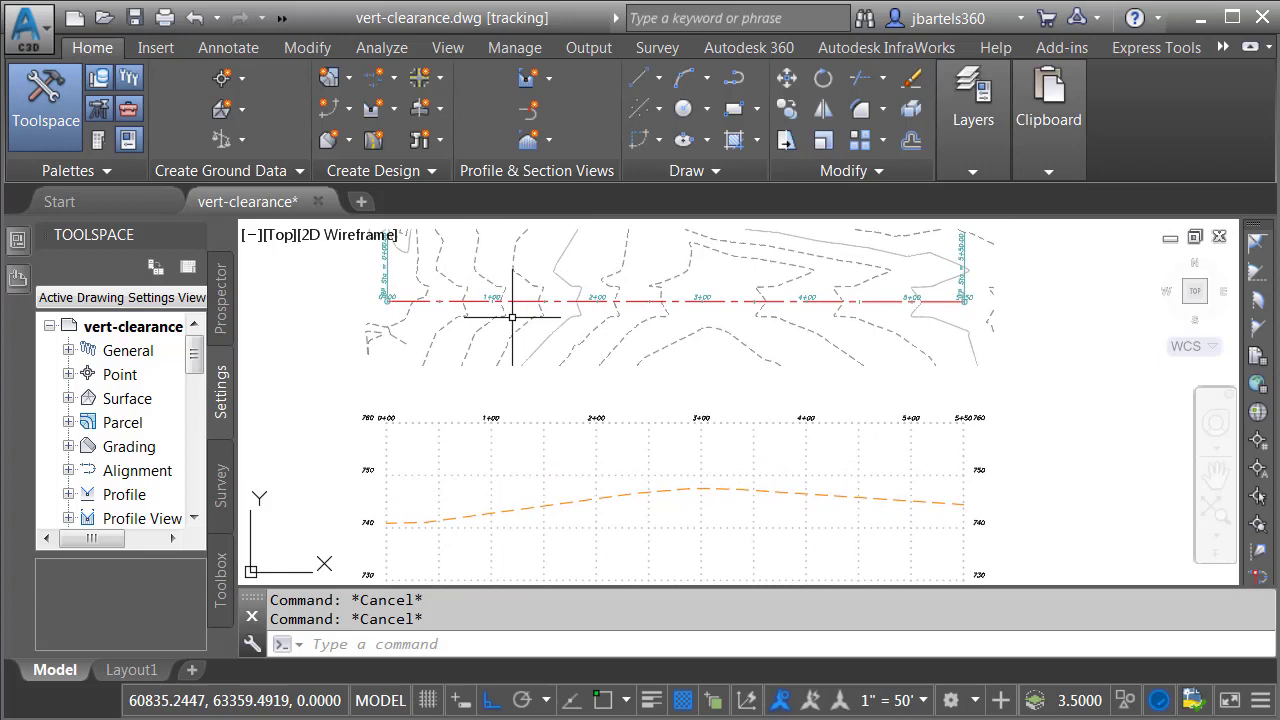
{"action": "mouse_move", "coordinate": [596, 397]}
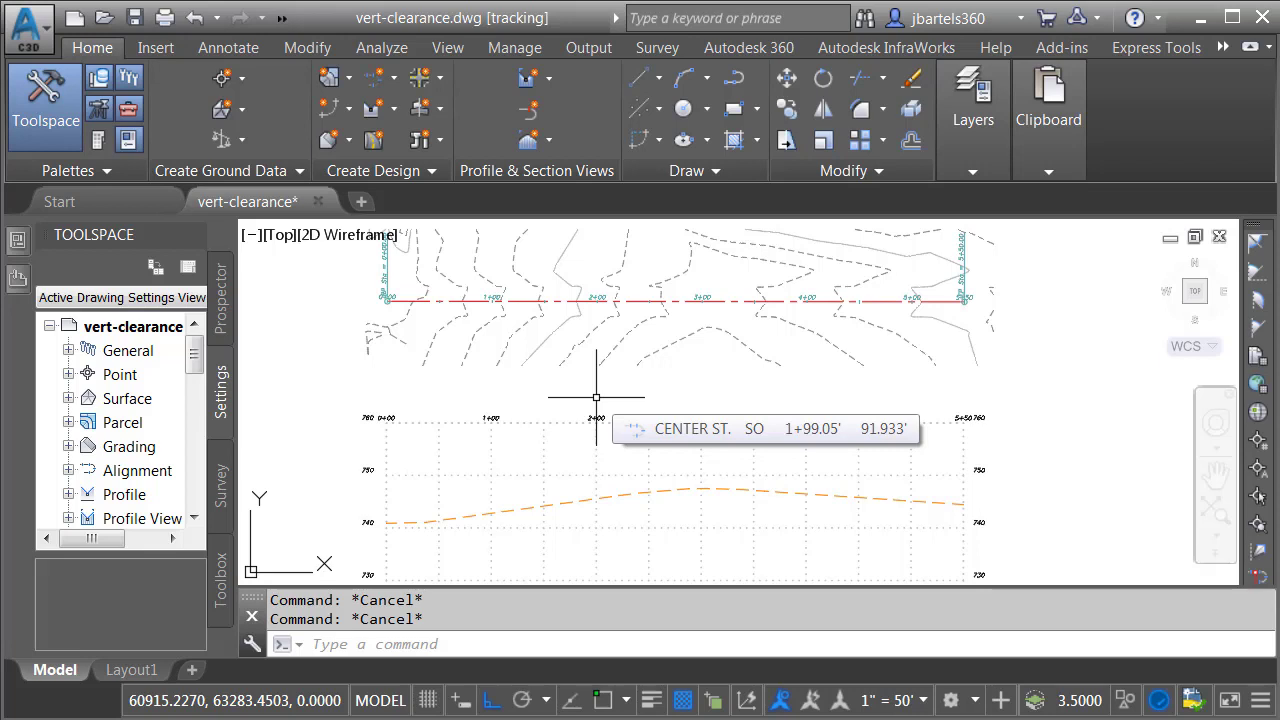
{"action": "middle_click_drag", "start_coordinate": [591, 446], "coordinate": [624, 333]}
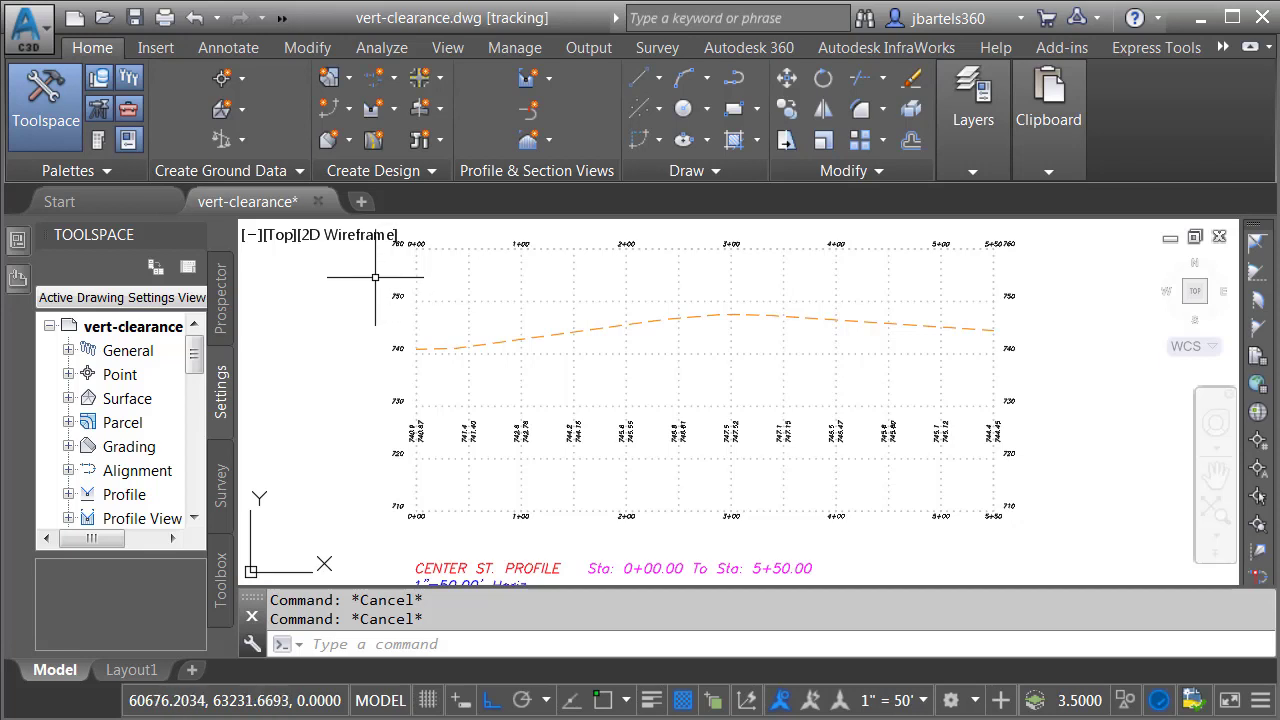
Set the profile view style's vertical exaggeration to 1.
{"action": "left_click", "coordinate": [480, 279]}
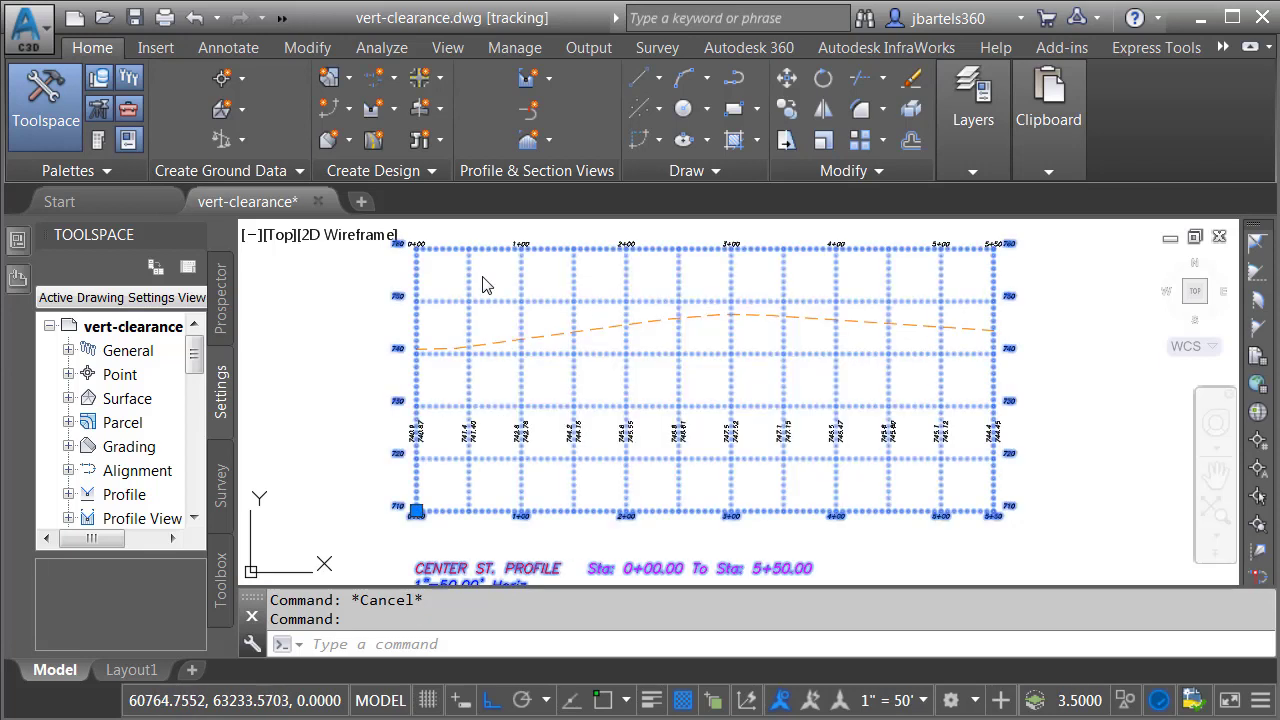
{"action": "right_click", "coordinate": [487, 270]}
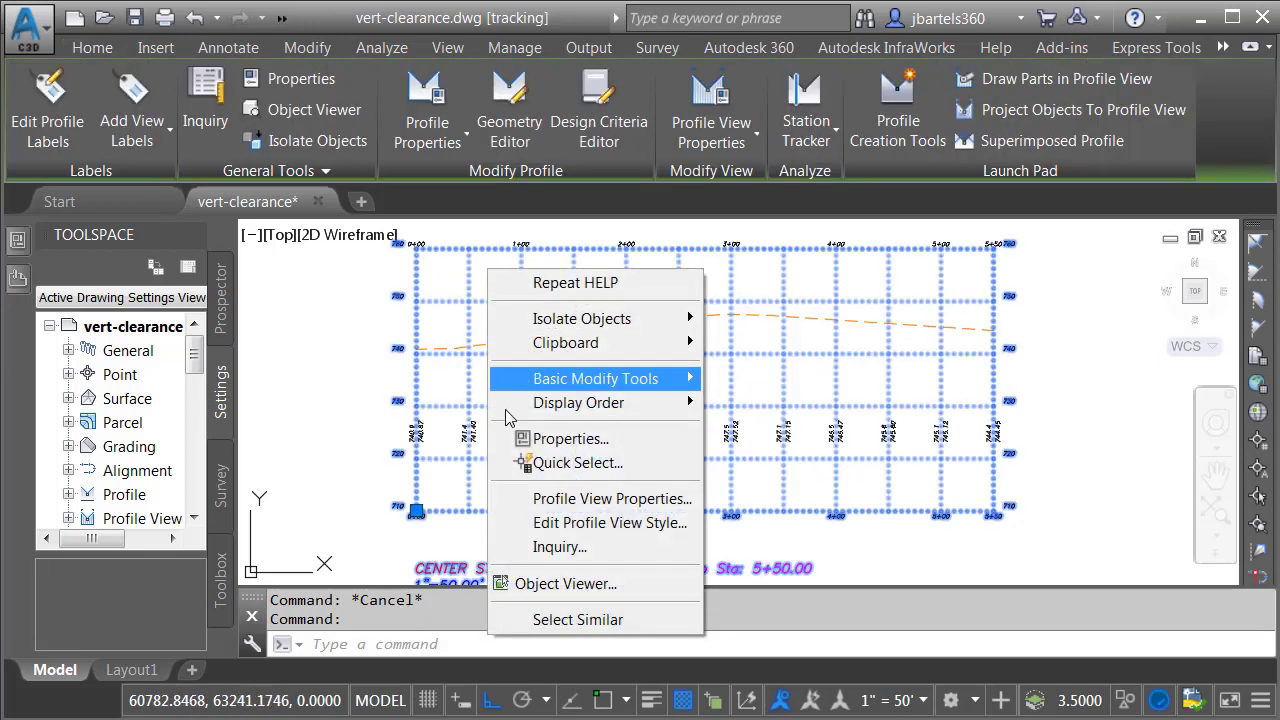
{"action": "left_click", "coordinate": [519, 527]}
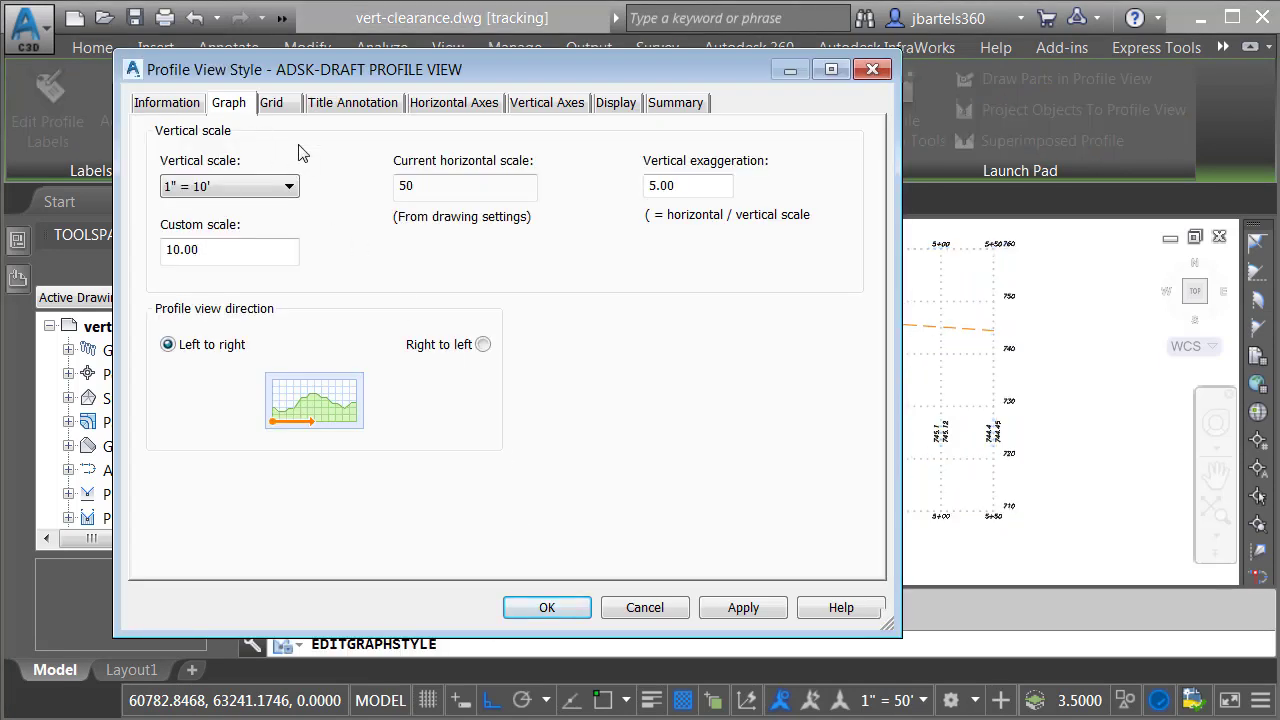
{"action": "left_click_drag", "start_coordinate": [677, 185], "coordinate": [652, 184]}
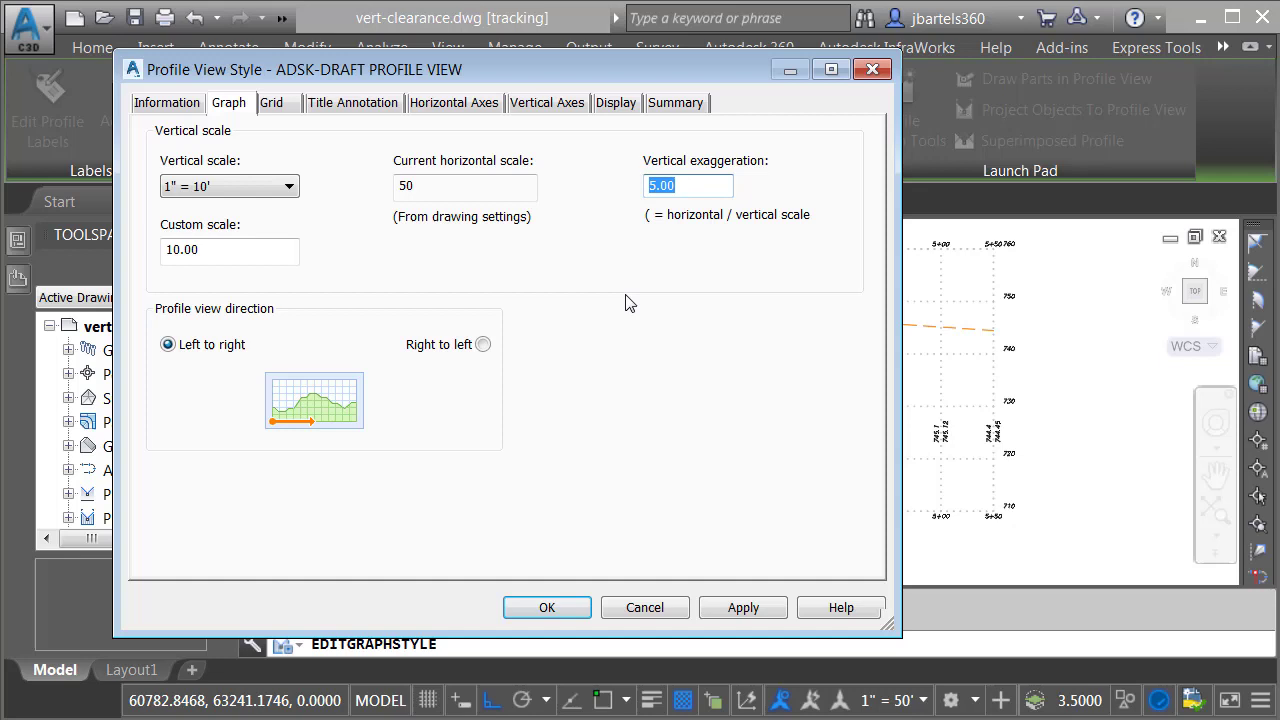
{"action": "type", "text": "1"}
{"action": "left_click", "coordinate": [562, 606]}
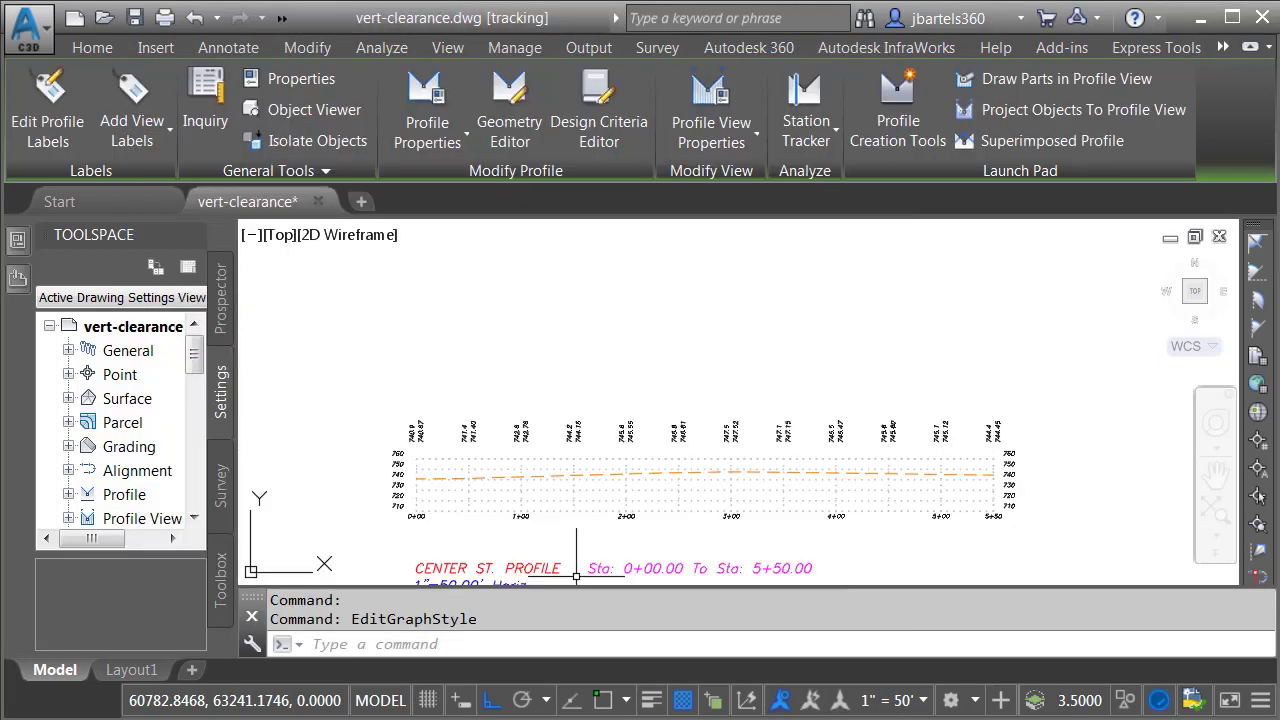
{"action": "scroll", "coordinate": [528, 518], "scroll_direction": "up", "scroll_amount": 6}
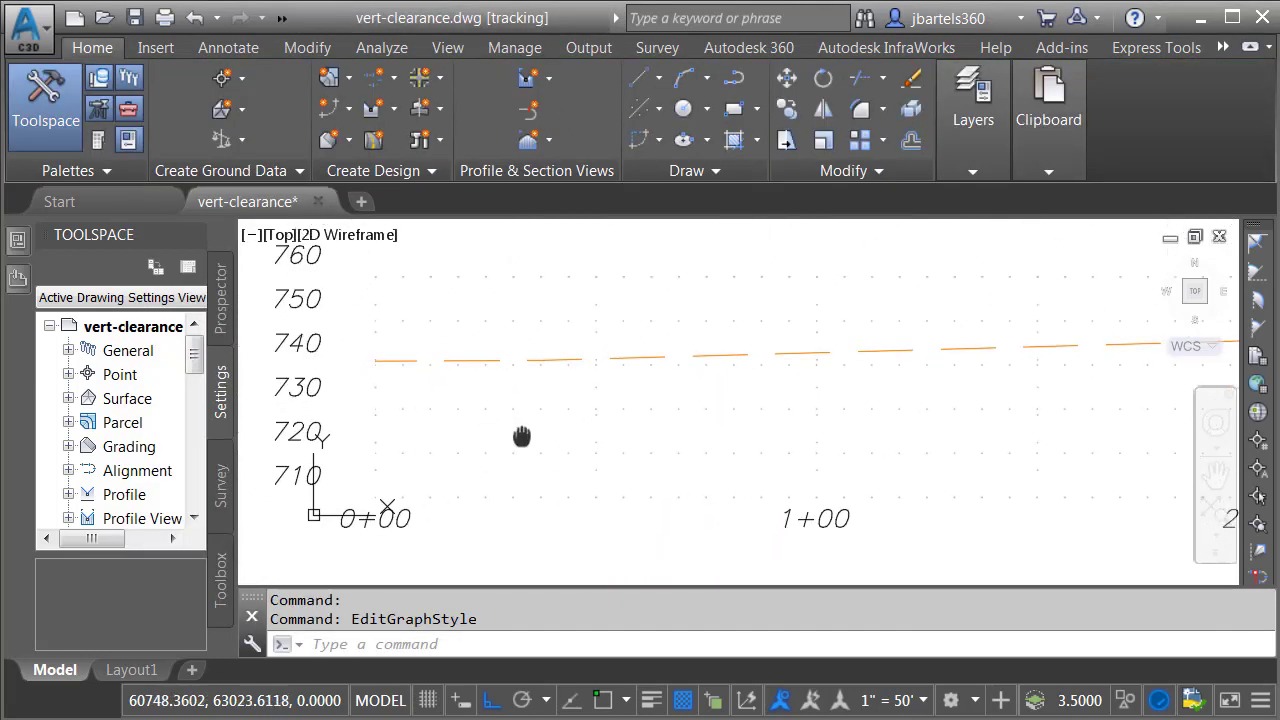
{"action": "key", "text": "Escape"}
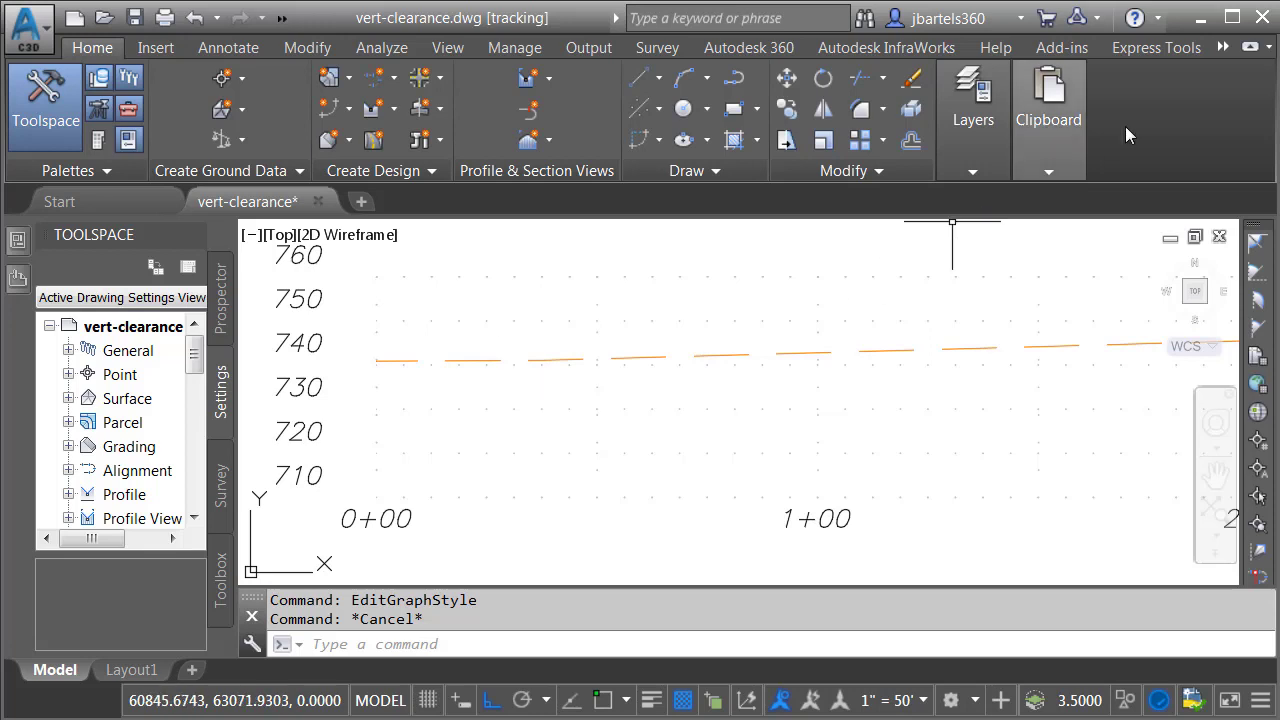
Start Vertical Clearance from the Vehicle Tracking tools and choose P - Passenger Car from the drawing's vehicle pool.
{"action": "left_click", "coordinate": [1224, 49]}
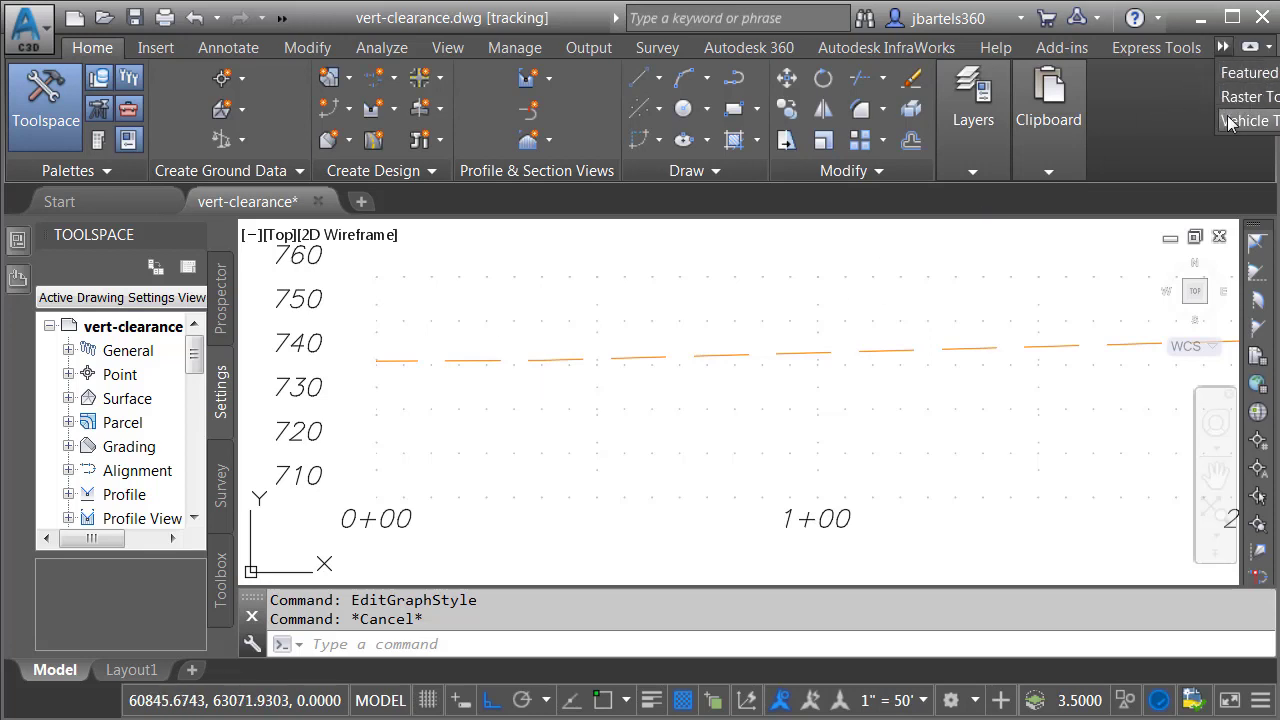
{"action": "left_click", "coordinate": [1217, 122]}
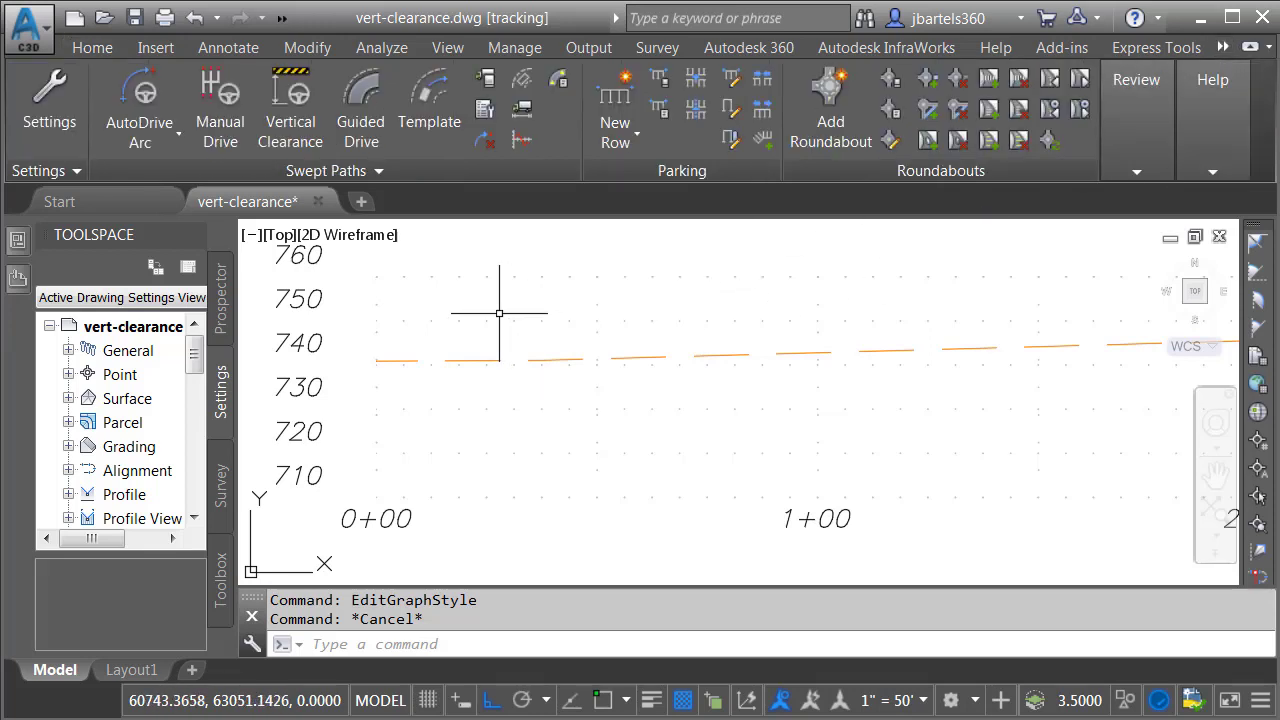
{"action": "left_click", "coordinate": [294, 90]}
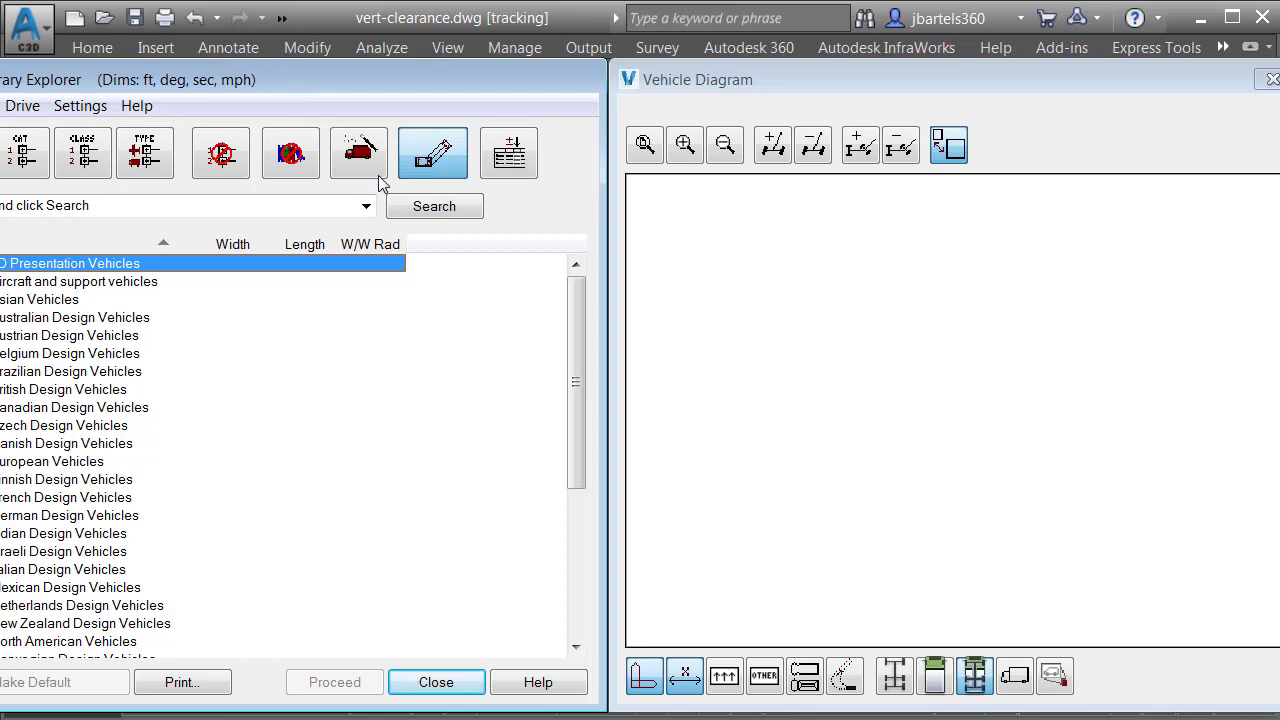
{"action": "left_click_drag", "start_coordinate": [575, 331], "coordinate": [529, 491]}
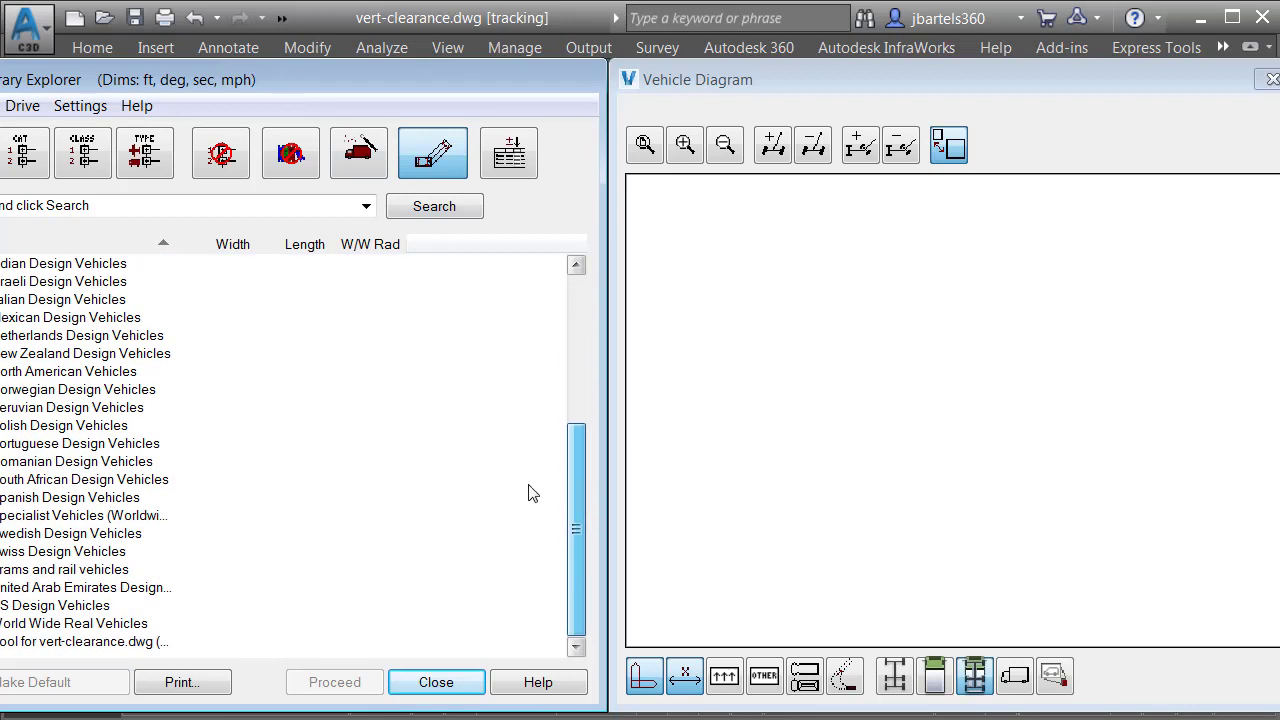
{"action": "double_click", "coordinate": [18, 646]}
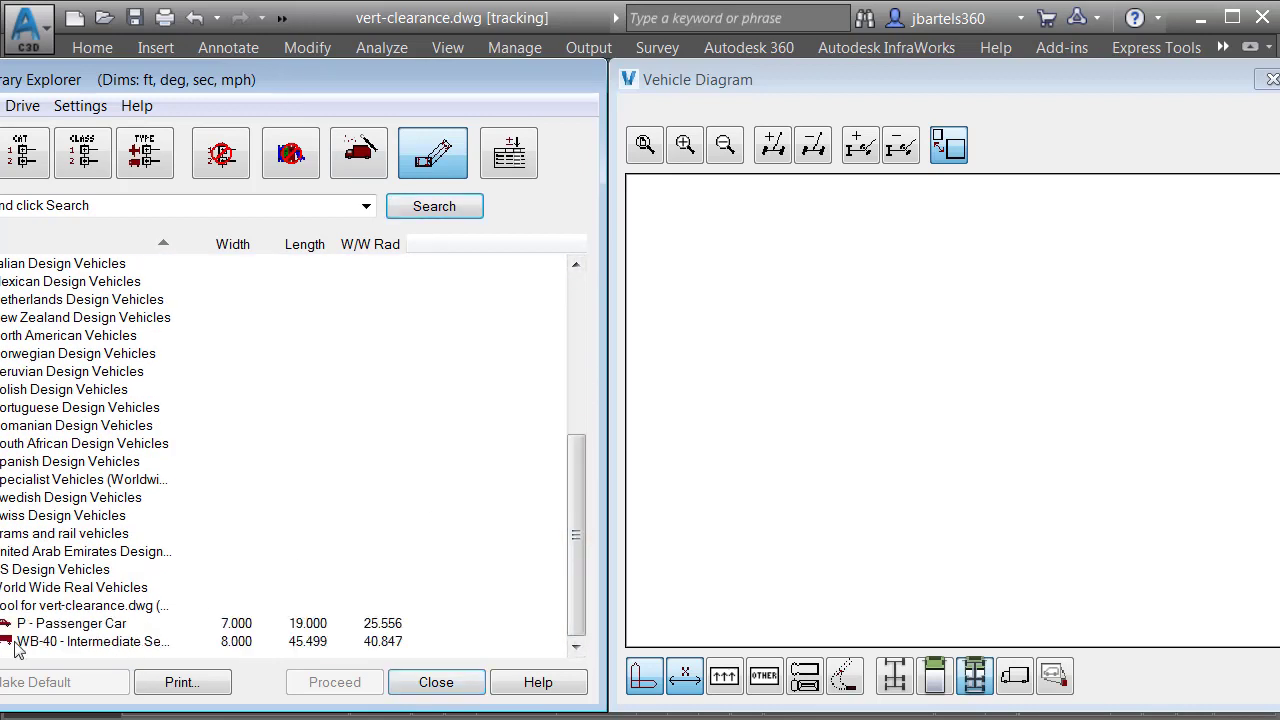
{"action": "left_click", "coordinate": [68, 626]}
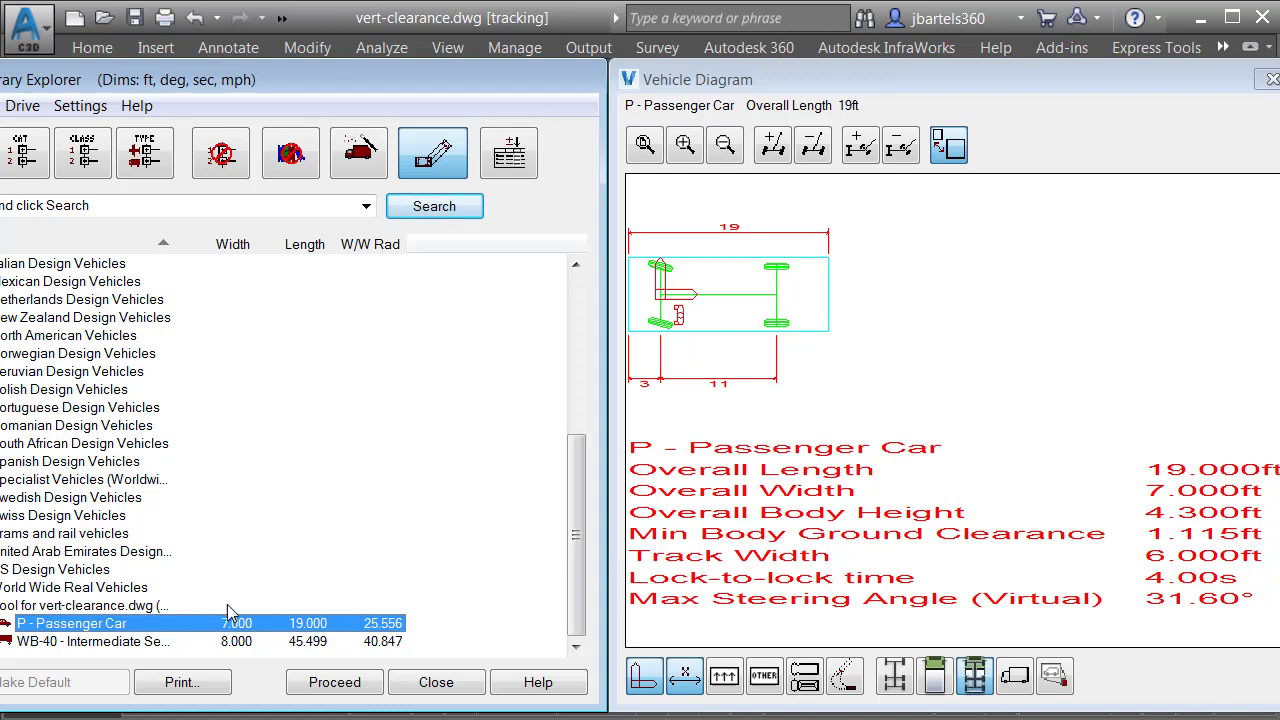
Open the P - Passenger Car's vehicle editor and its tractor unit details.
{"action": "right_click", "coordinate": [92, 628]}
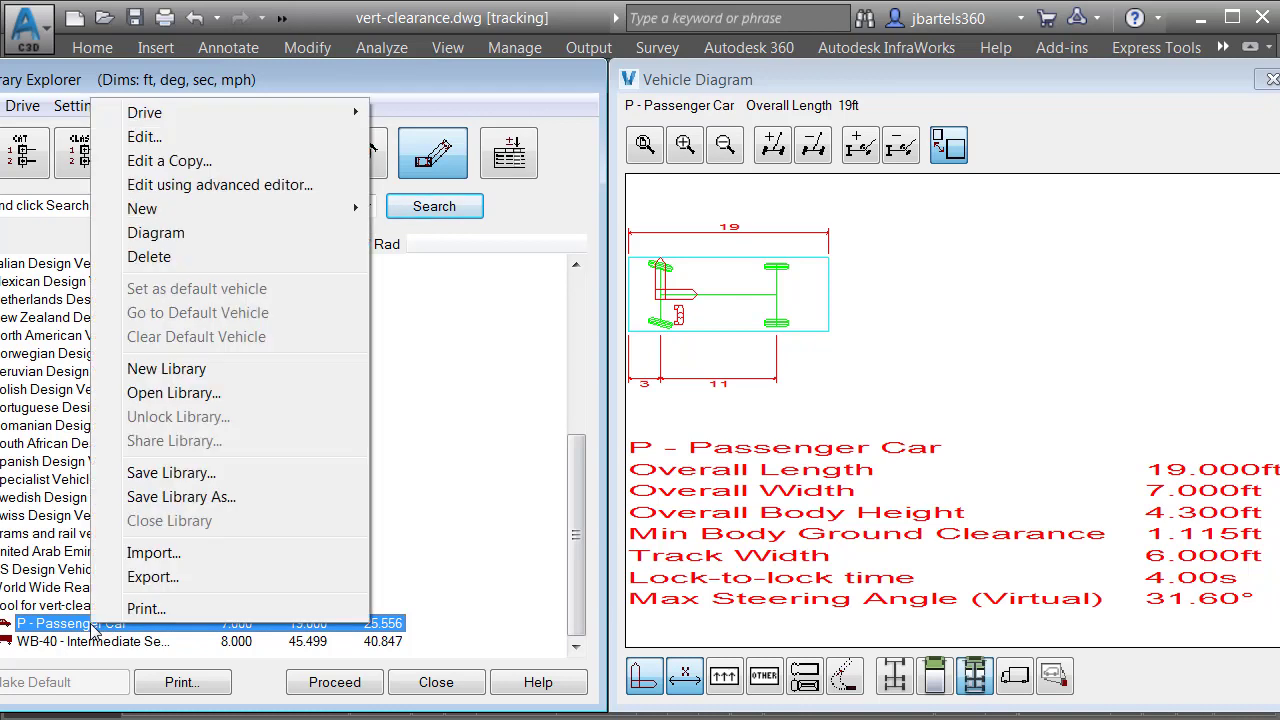
{"action": "left_click", "coordinate": [155, 145]}
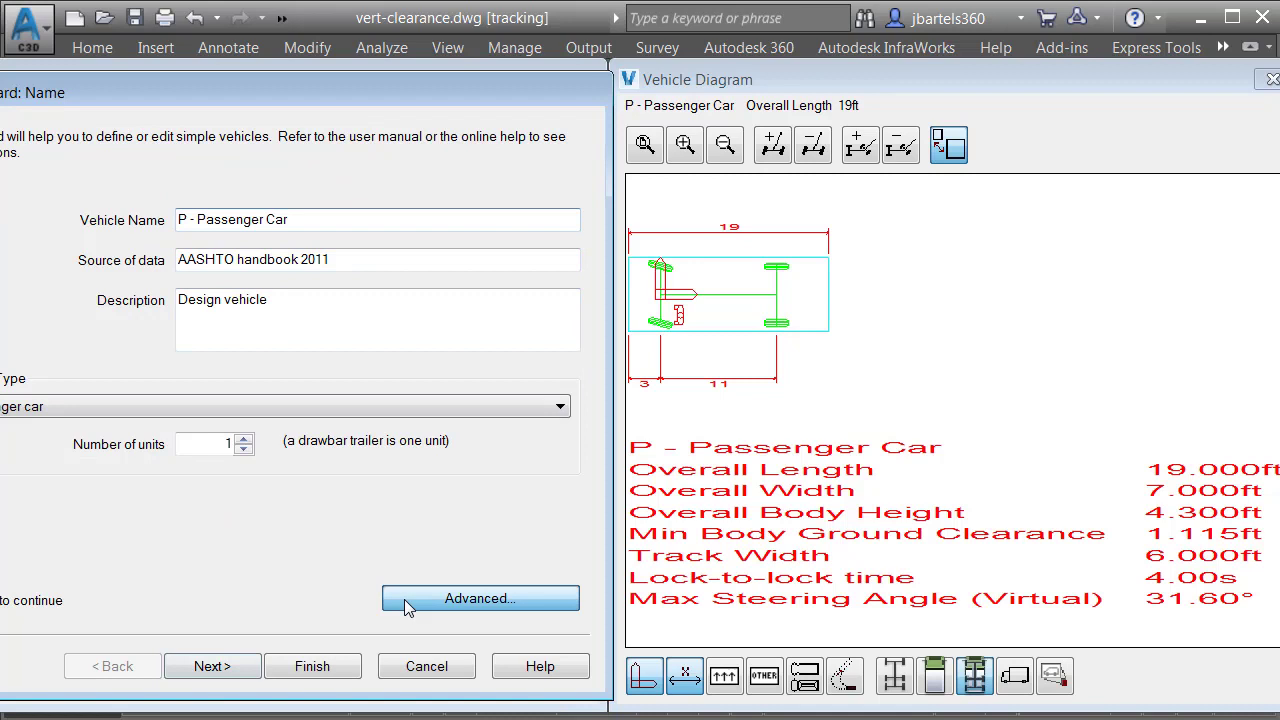
{"action": "left_click", "coordinate": [409, 522]}
{"action": "left_click", "coordinate": [478, 455]}
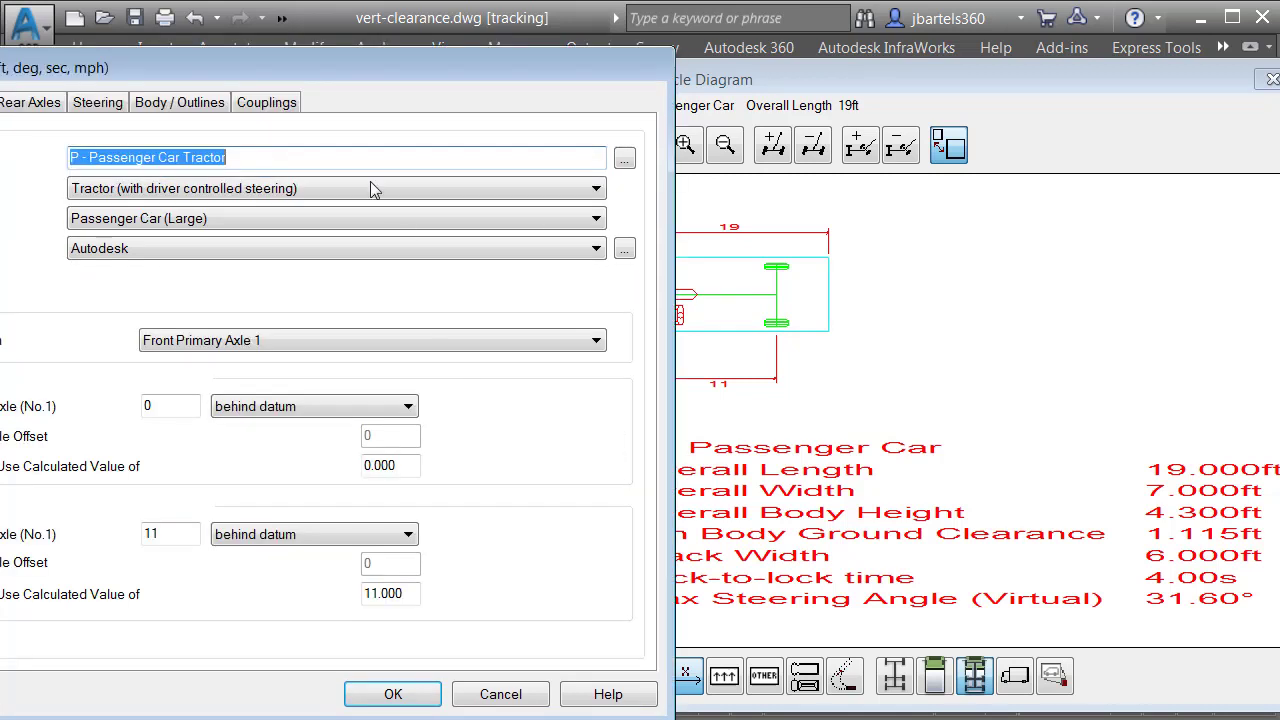
{"action": "left_click_drag", "start_coordinate": [315, 64], "coordinate": [421, 68]}
Review the axle, steering, body/outline and coupling settings, then cancel back to the library unchanged.
{"action": "left_click", "coordinate": [126, 104]}
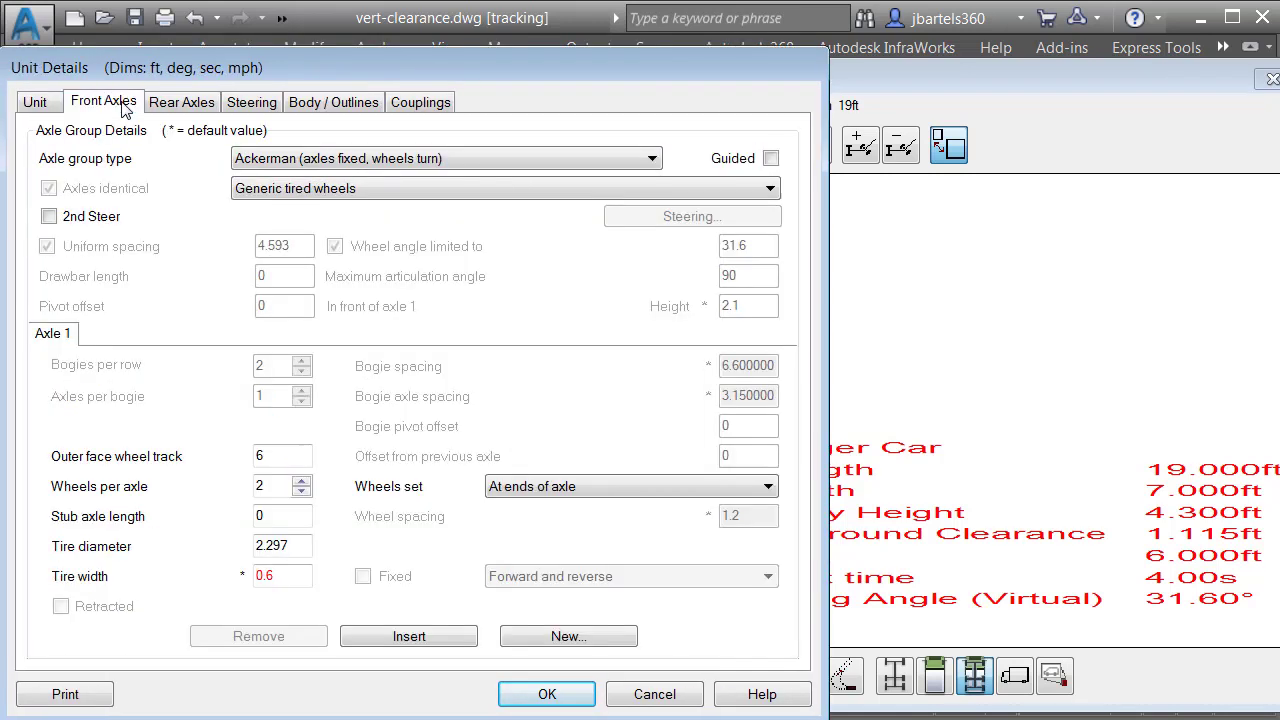
{"action": "left_click", "coordinate": [170, 108]}
{"action": "left_click", "coordinate": [240, 106]}
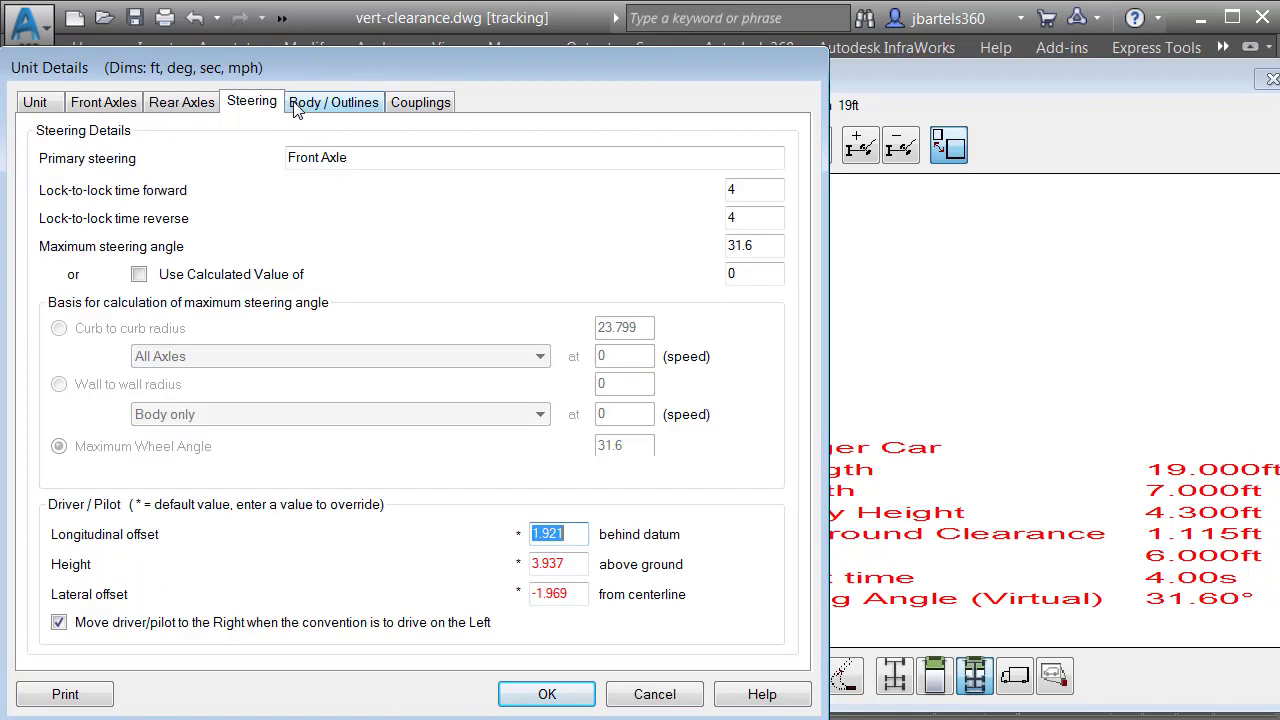
{"action": "left_click", "coordinate": [305, 108]}
{"action": "left_click", "coordinate": [406, 110]}
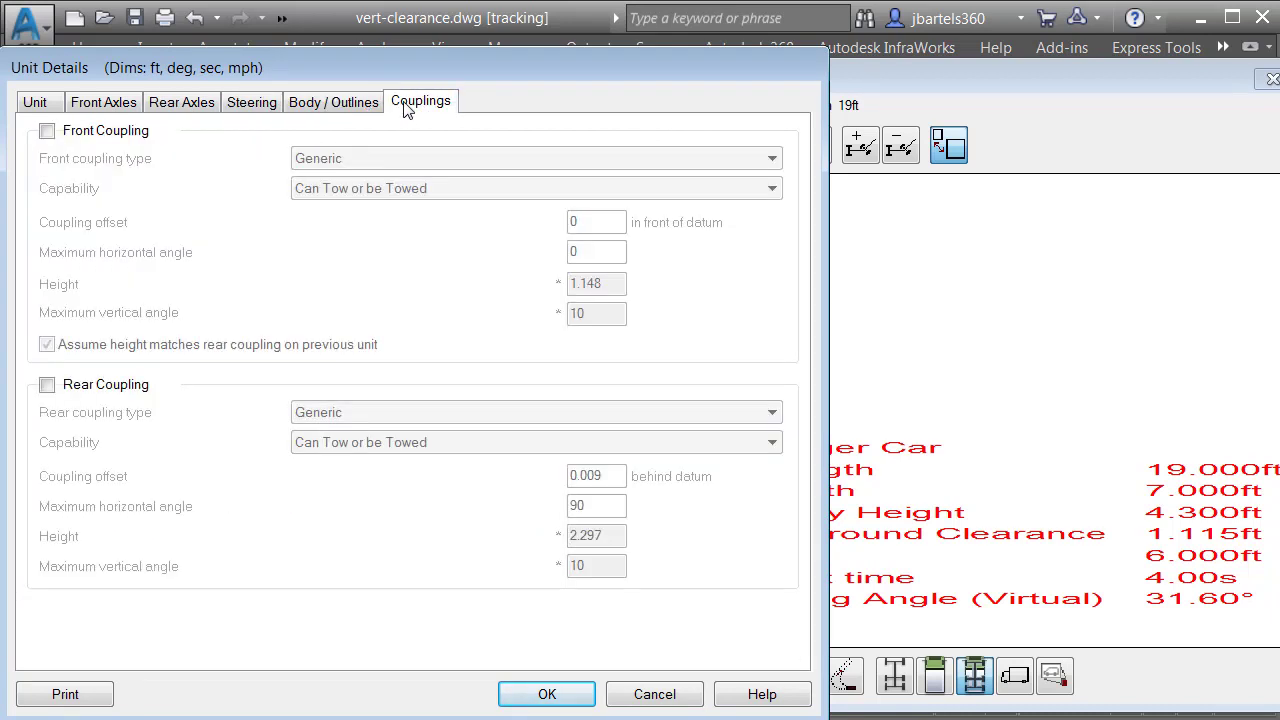
{"action": "left_click", "coordinate": [638, 694]}
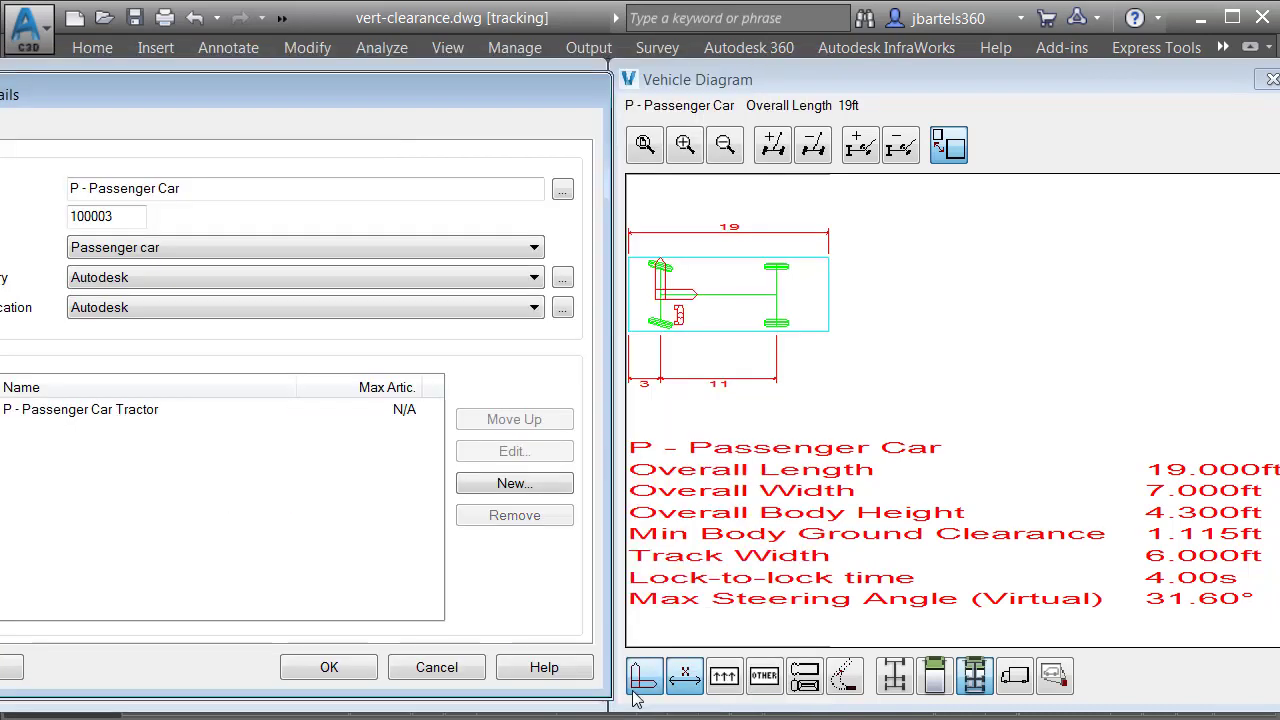
{"action": "left_click", "coordinate": [448, 670]}
{"action": "left_click", "coordinate": [440, 668]}
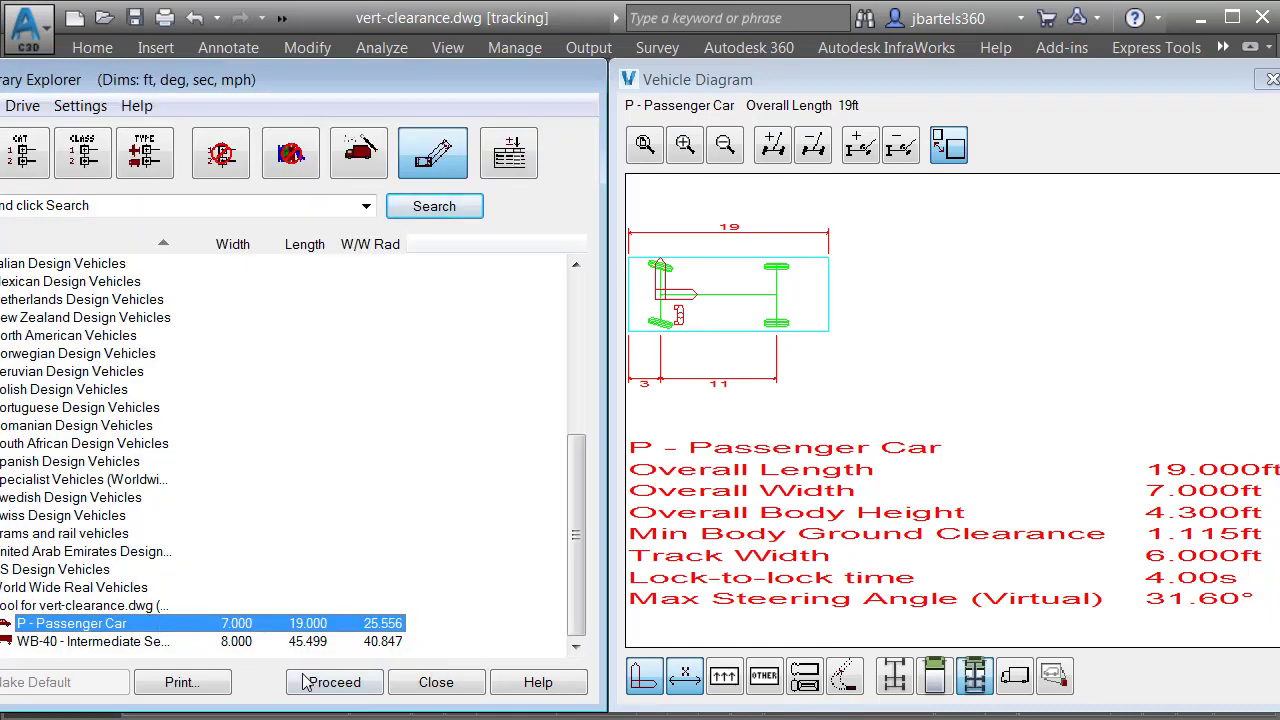
Run a trial P - Passenger Car vertical clearance along the orange profile with default ground clearance.
{"action": "left_click", "coordinate": [334, 682]}
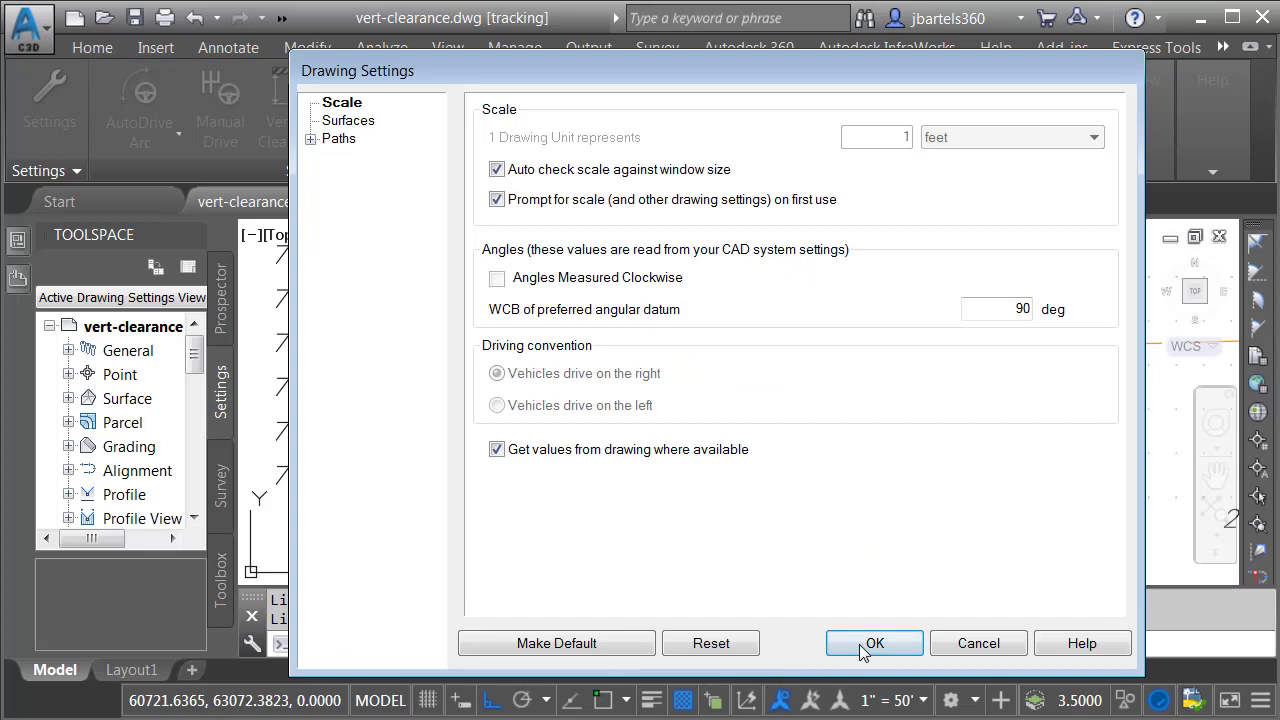
{"action": "left_click", "coordinate": [870, 647]}
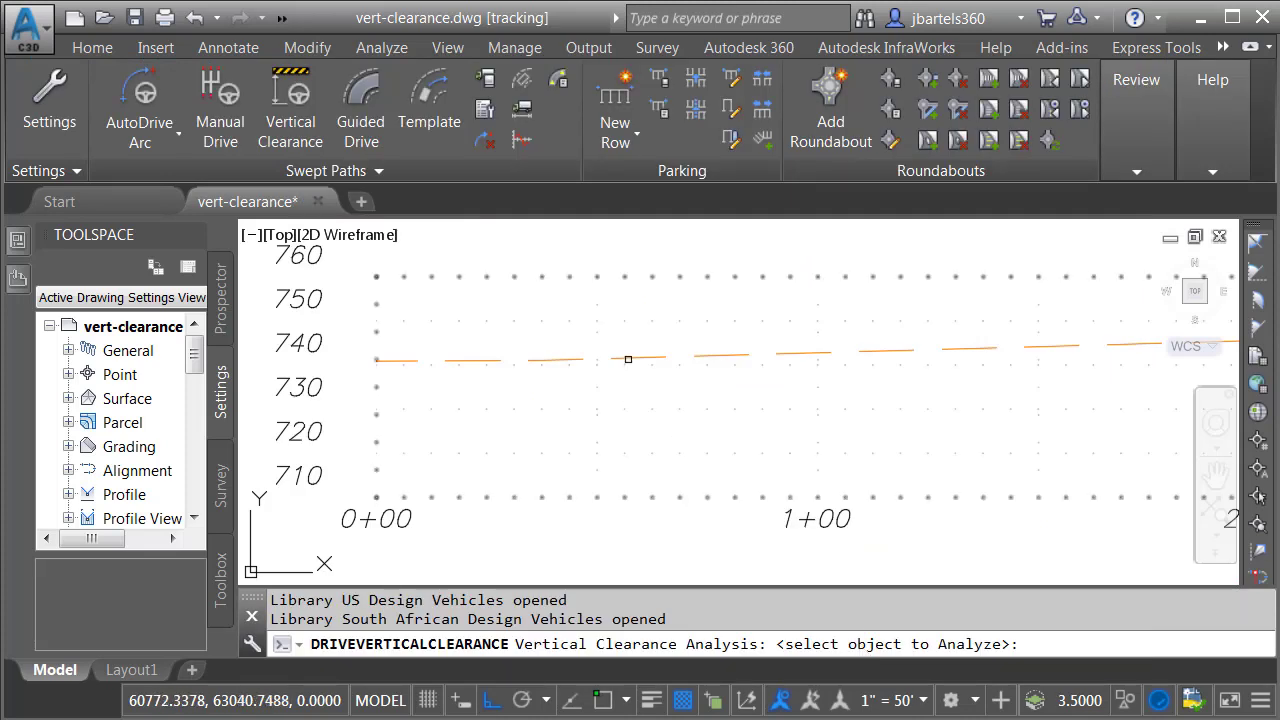
{"action": "left_click", "coordinate": [627, 357]}
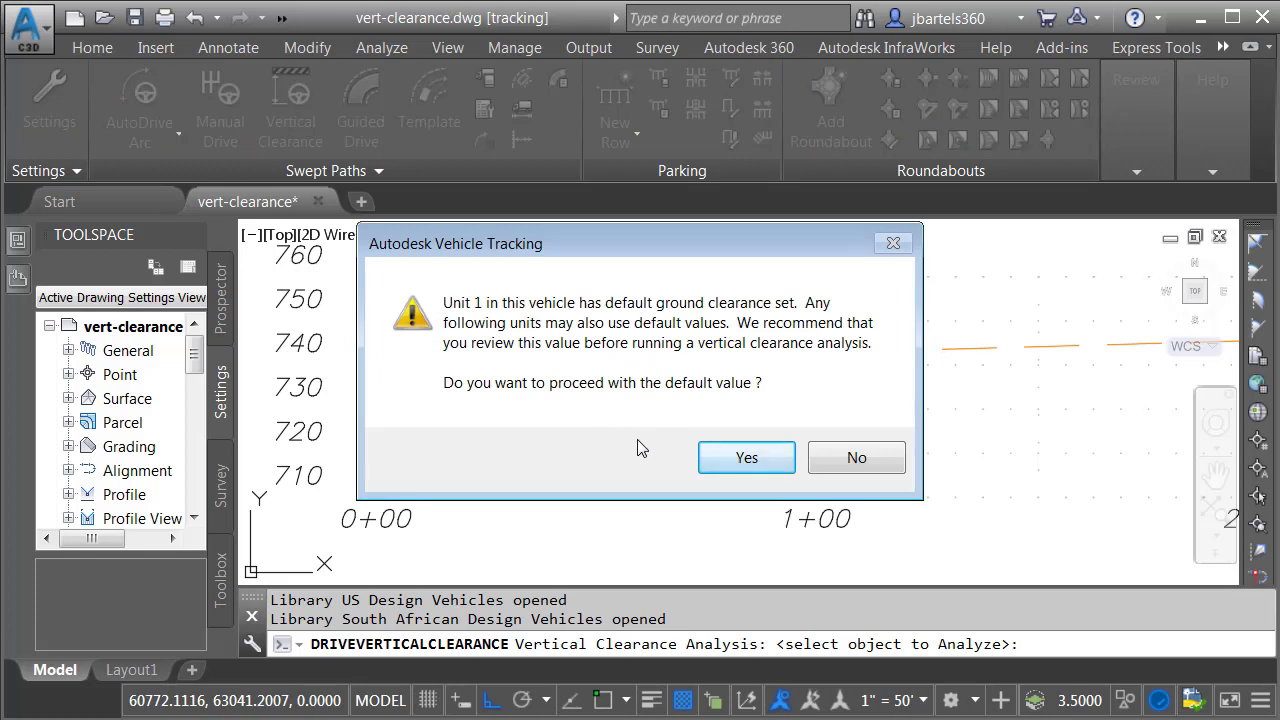
{"action": "left_click", "coordinate": [745, 458]}
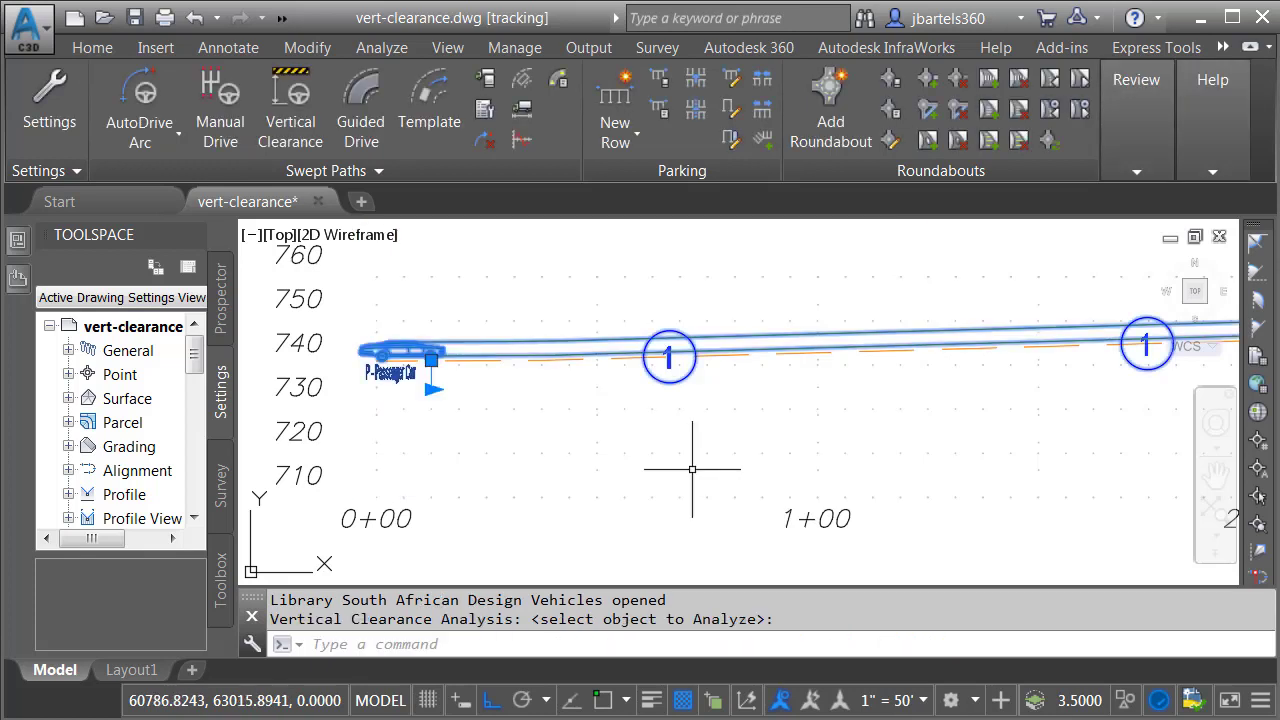
{"action": "key", "text": "Escape"}
{"action": "key", "text": "Escape"}
Follow the trial swept path along the profile, then delete it.
{"action": "scroll", "coordinate": [431, 371], "scroll_direction": "up", "scroll_amount": 5}
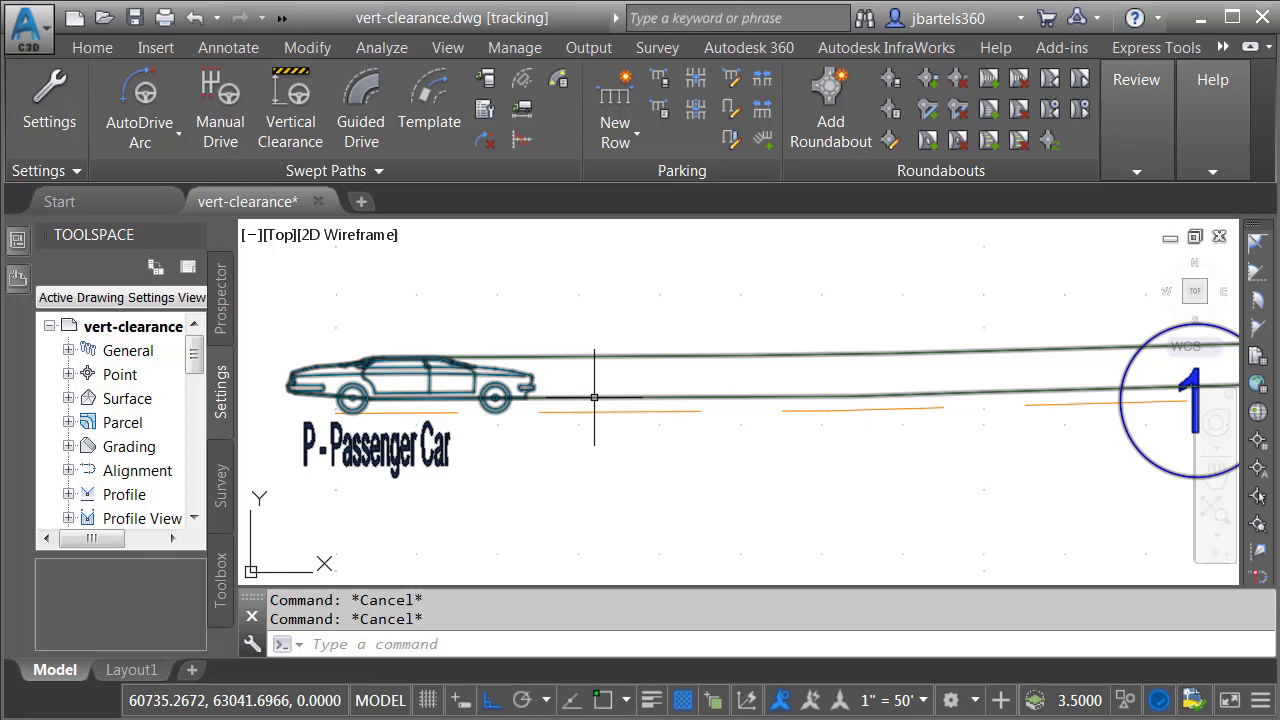
{"action": "mouse_move", "coordinate": [946, 460]}
{"action": "middle_mouse_down"}
{"action": "mouse_move", "coordinate": [594, 486]}
{"action": "mouse_move", "coordinate": [440, 467]}
{"action": "middle_mouse_up"}
{"action": "middle_click_drag", "start_coordinate": [777, 463], "coordinate": [462, 470]}
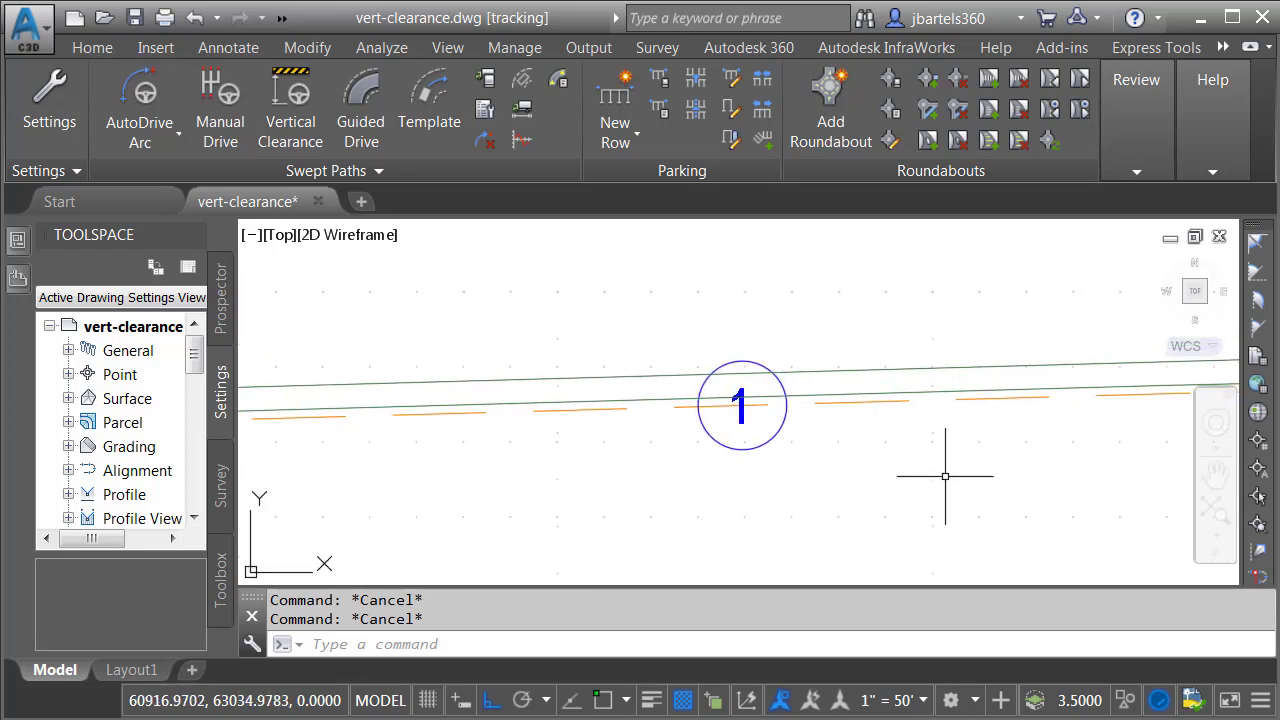
{"action": "middle_click_drag", "start_coordinate": [943, 477], "coordinate": [293, 477]}
{"action": "middle_click_drag", "start_coordinate": [903, 477], "coordinate": [457, 477]}
{"action": "middle_click_drag", "start_coordinate": [975, 495], "coordinate": [413, 478]}
{"action": "middle_click_drag", "start_coordinate": [910, 496], "coordinate": [434, 491]}
{"action": "mouse_move", "coordinate": [963, 505]}
{"action": "middle_mouse_down"}
{"action": "mouse_move", "coordinate": [500, 509]}
{"action": "mouse_move", "coordinate": [773, 507]}
{"action": "middle_mouse_up"}
{"action": "middle_click_drag", "start_coordinate": [400, 501], "coordinate": [1029, 497]}
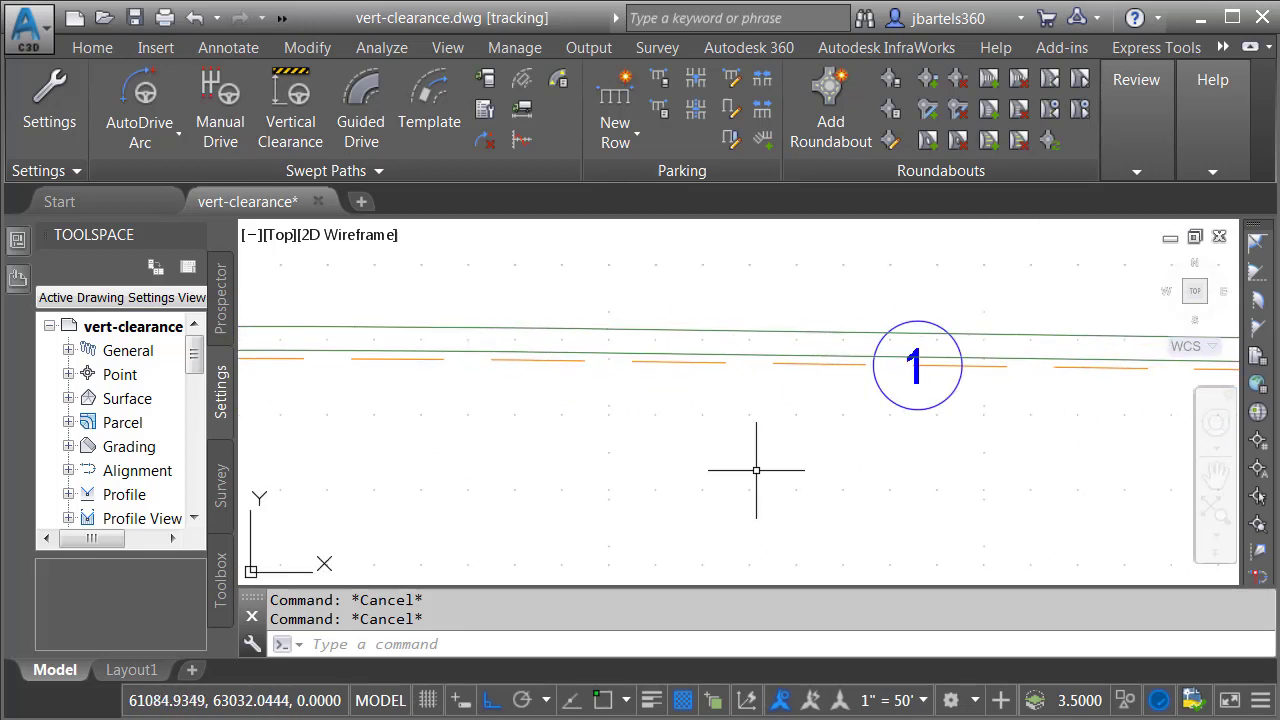
{"action": "scroll", "coordinate": [755, 470], "scroll_direction": "down", "scroll_amount": 2}
{"action": "mouse_move", "coordinate": [455, 469]}
{"action": "middle_mouse_down"}
{"action": "mouse_move", "coordinate": [586, 454]}
{"action": "mouse_move", "coordinate": [1061, 465]}
{"action": "mouse_move", "coordinate": [482, 489]}
{"action": "mouse_move", "coordinate": [990, 506]}
{"action": "middle_mouse_up"}
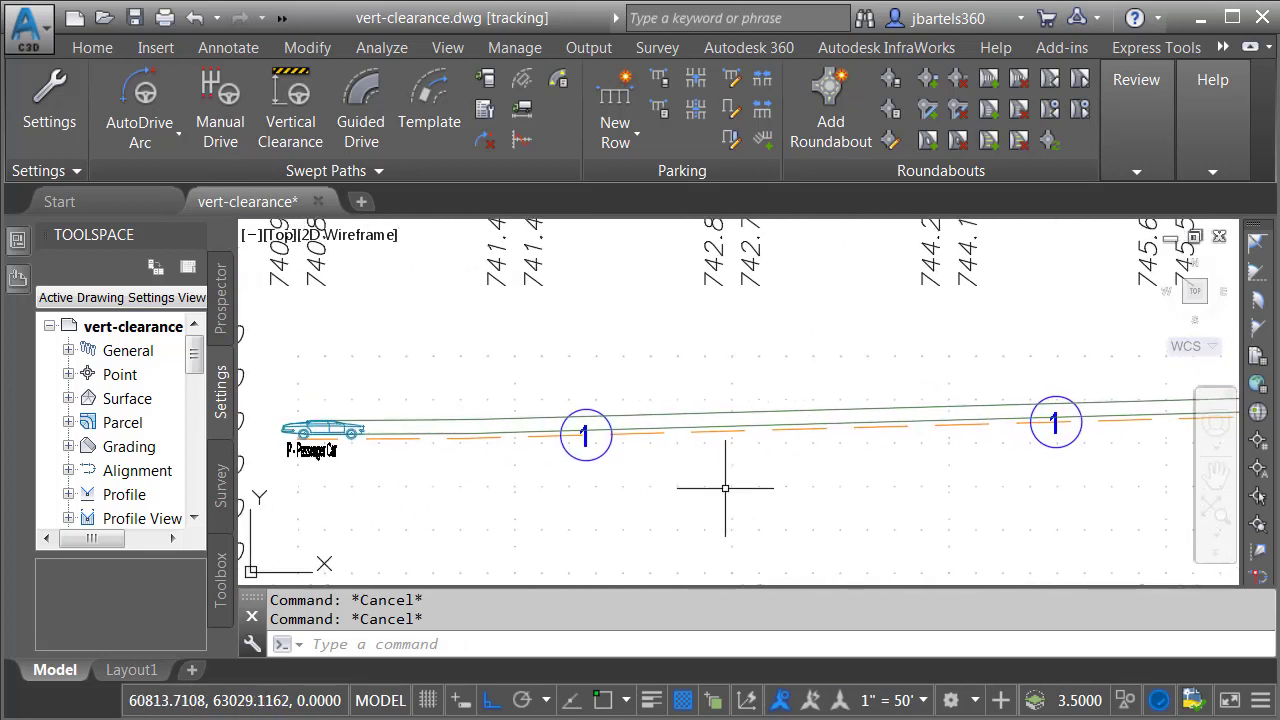
{"action": "left_click", "coordinate": [667, 433]}
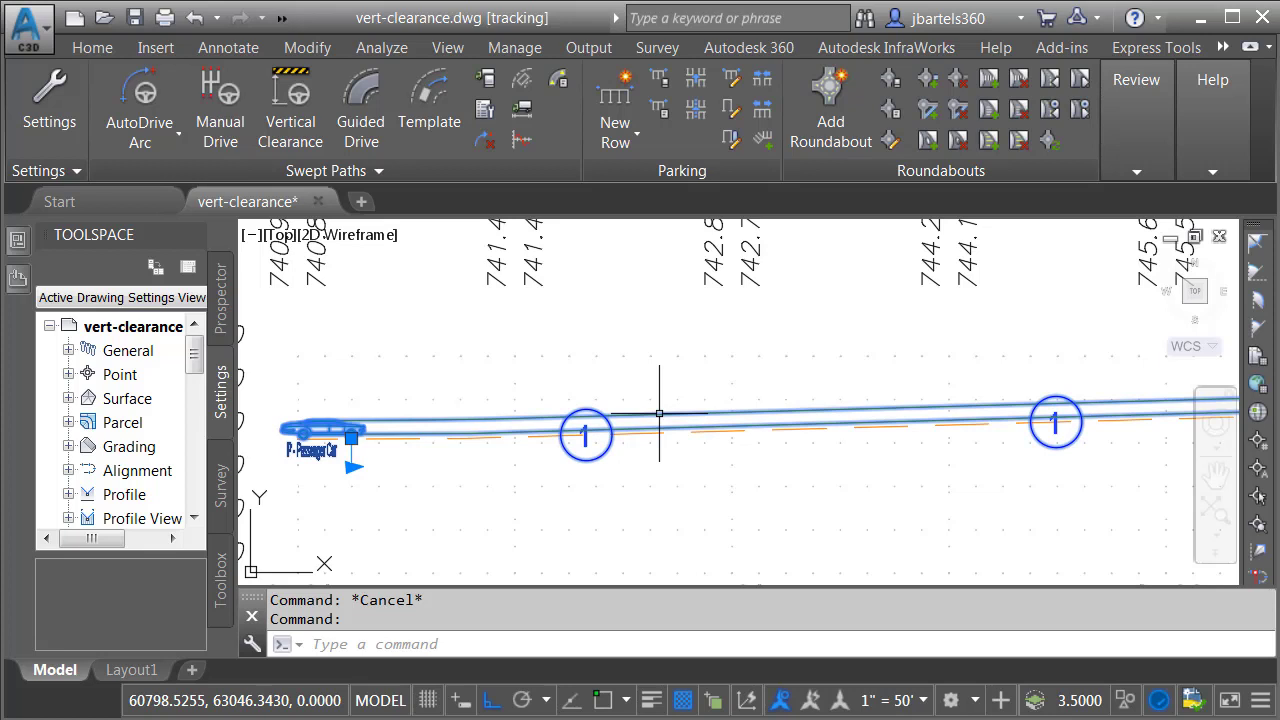
{"action": "key", "text": "Delete"}
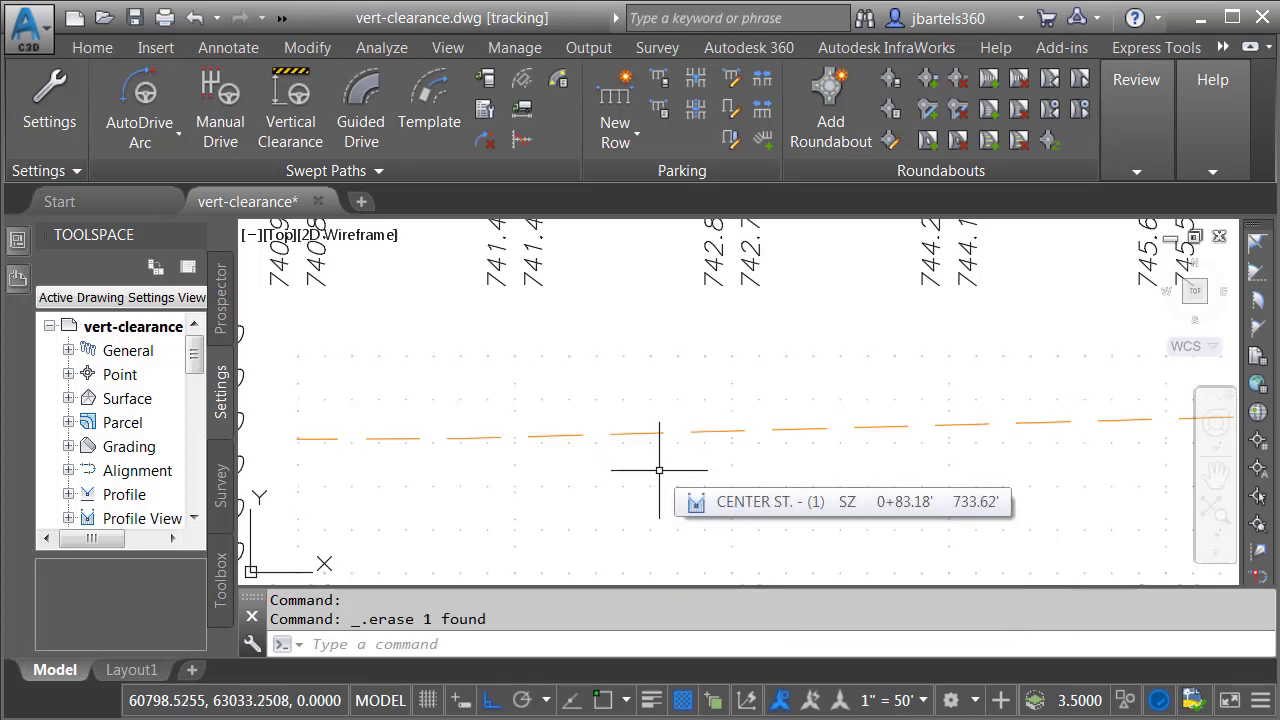
In Profile View Properties, stop drawing CENTER ST. EG and draw CENTER ST. FG instead.
{"action": "left_click", "coordinate": [736, 399]}
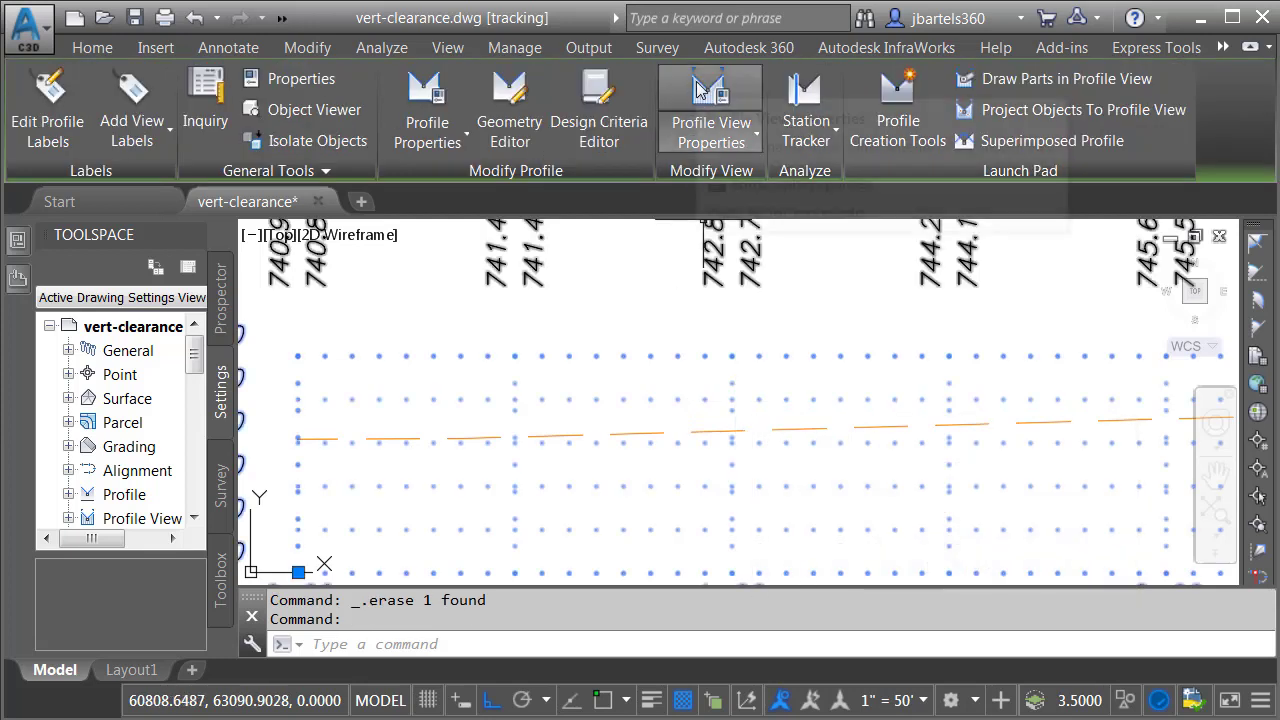
{"action": "left_click", "coordinate": [700, 90]}
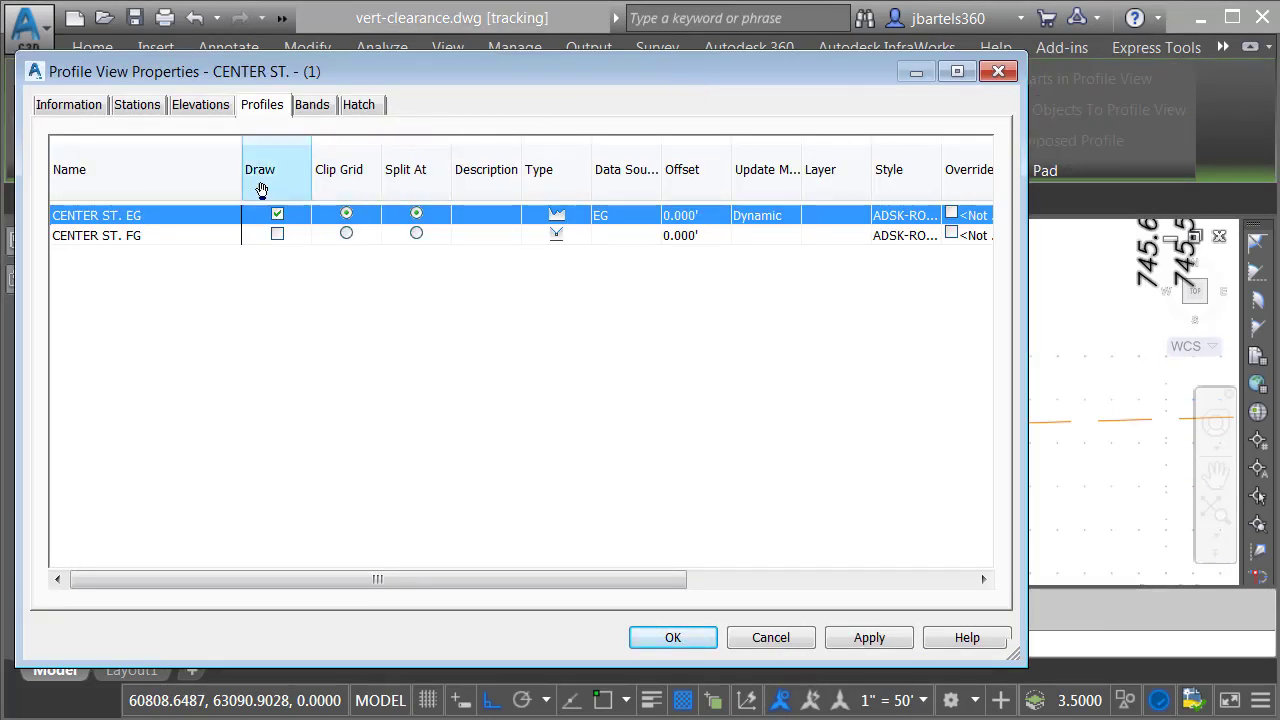
{"action": "left_click", "coordinate": [277, 214]}
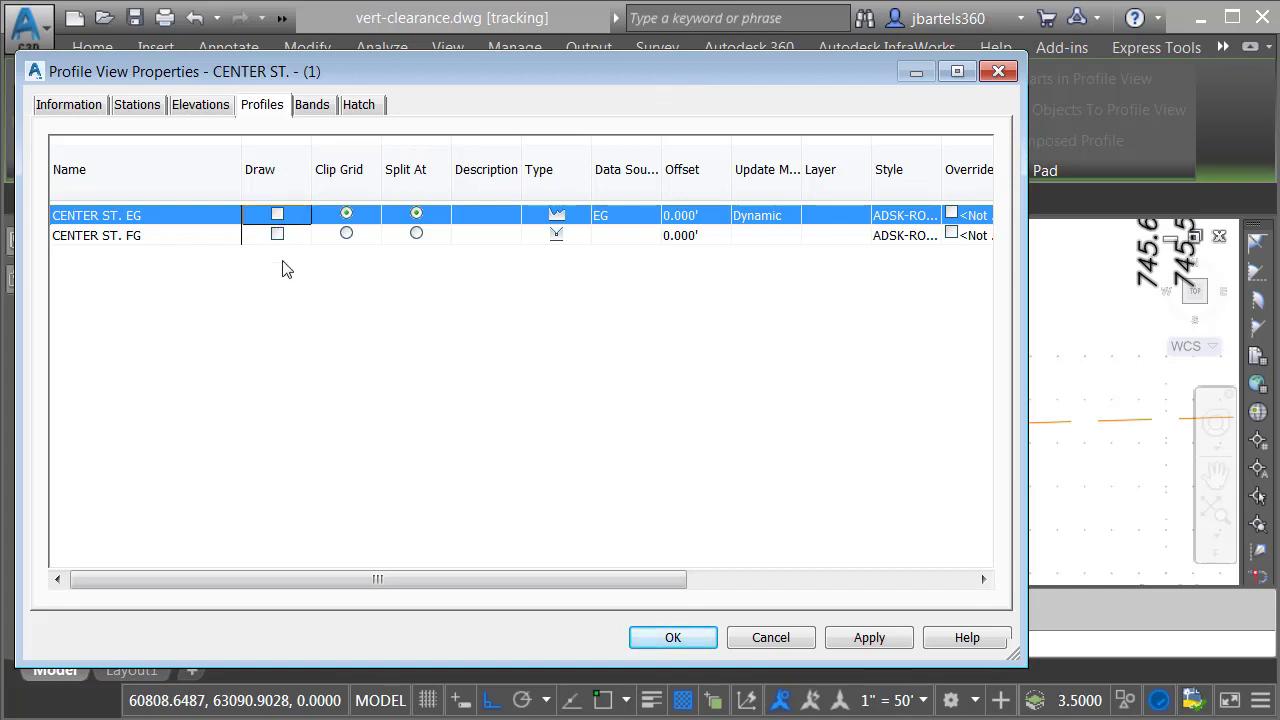
{"action": "left_click", "coordinate": [277, 234]}
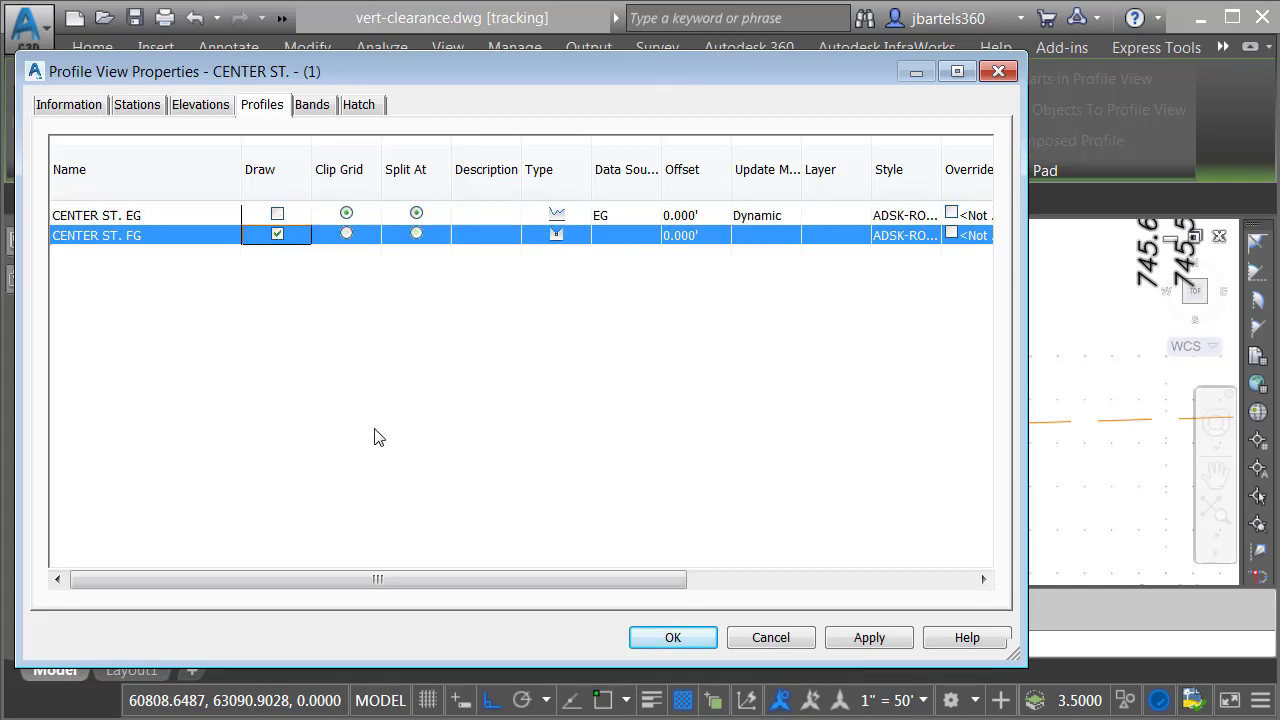
{"action": "left_click", "coordinate": [658, 639]}
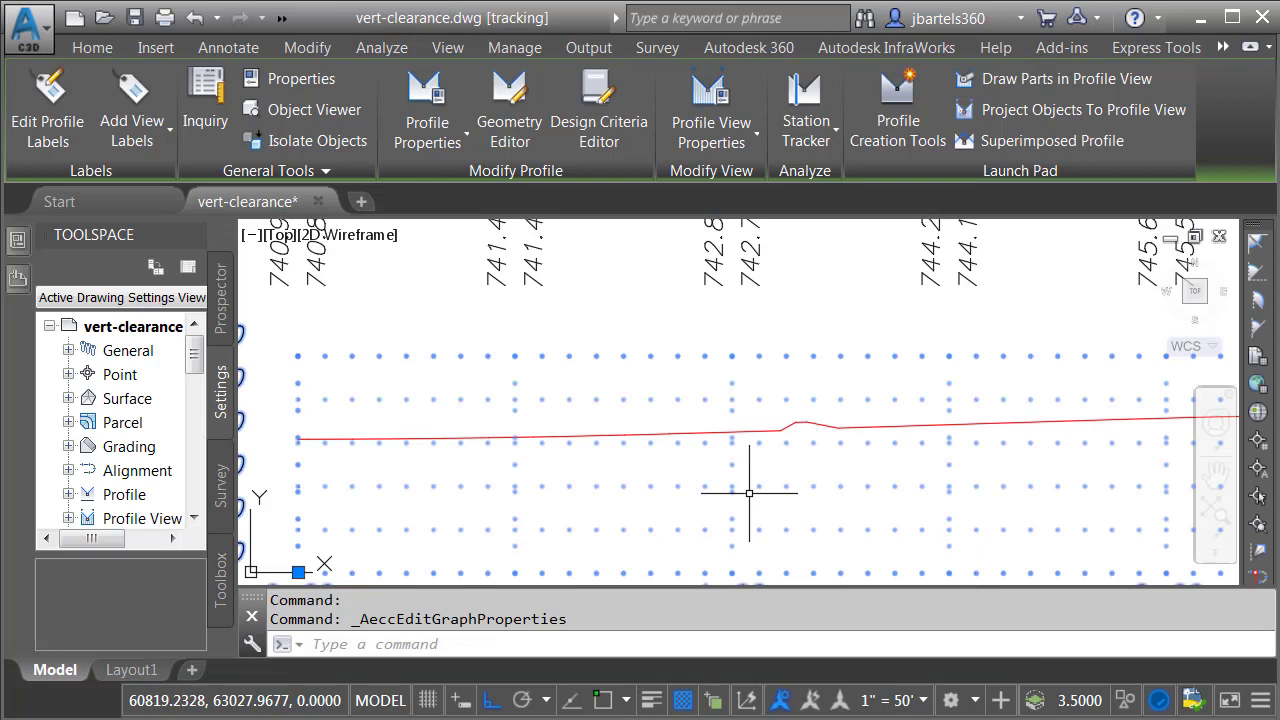
Run the P - Passenger Car vertical clearance along the red FG profile with default ground clearance.
{"action": "key", "text": "Escape"}
{"action": "key", "text": "Escape"}
{"action": "scroll", "coordinate": [805, 446], "scroll_direction": "up", "scroll_amount": 3}
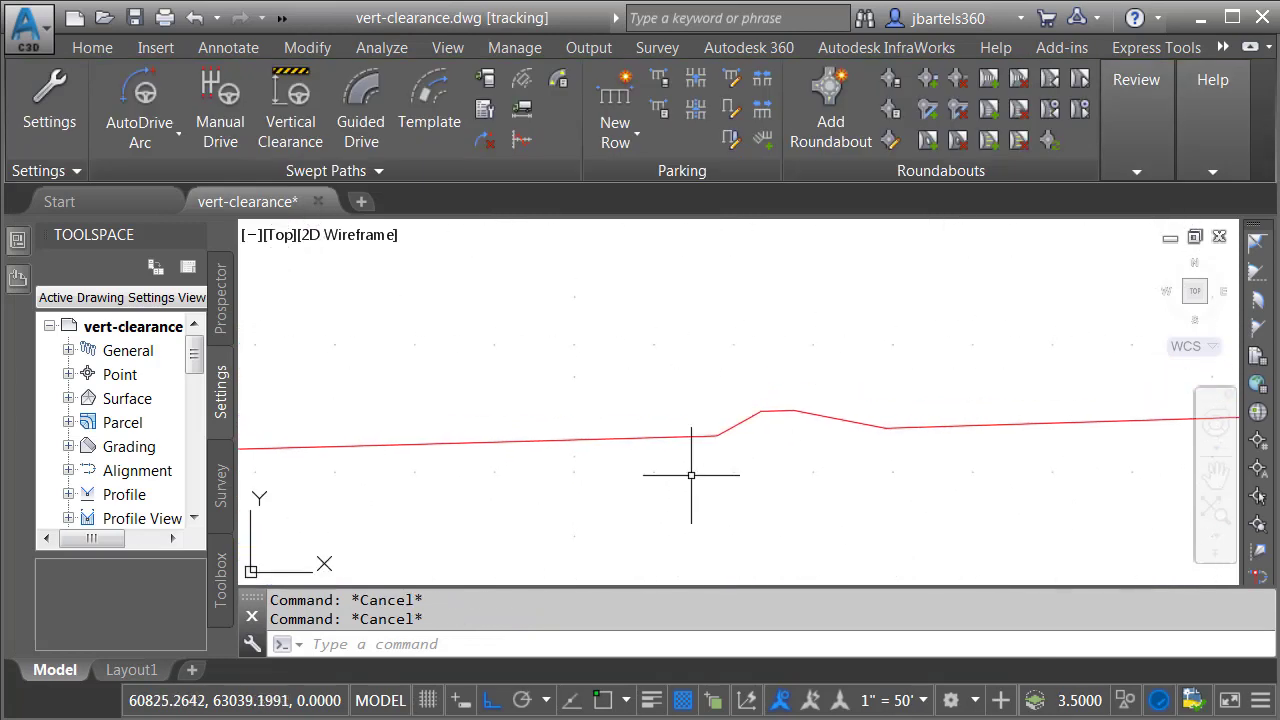
{"action": "left_click", "coordinate": [292, 100]}
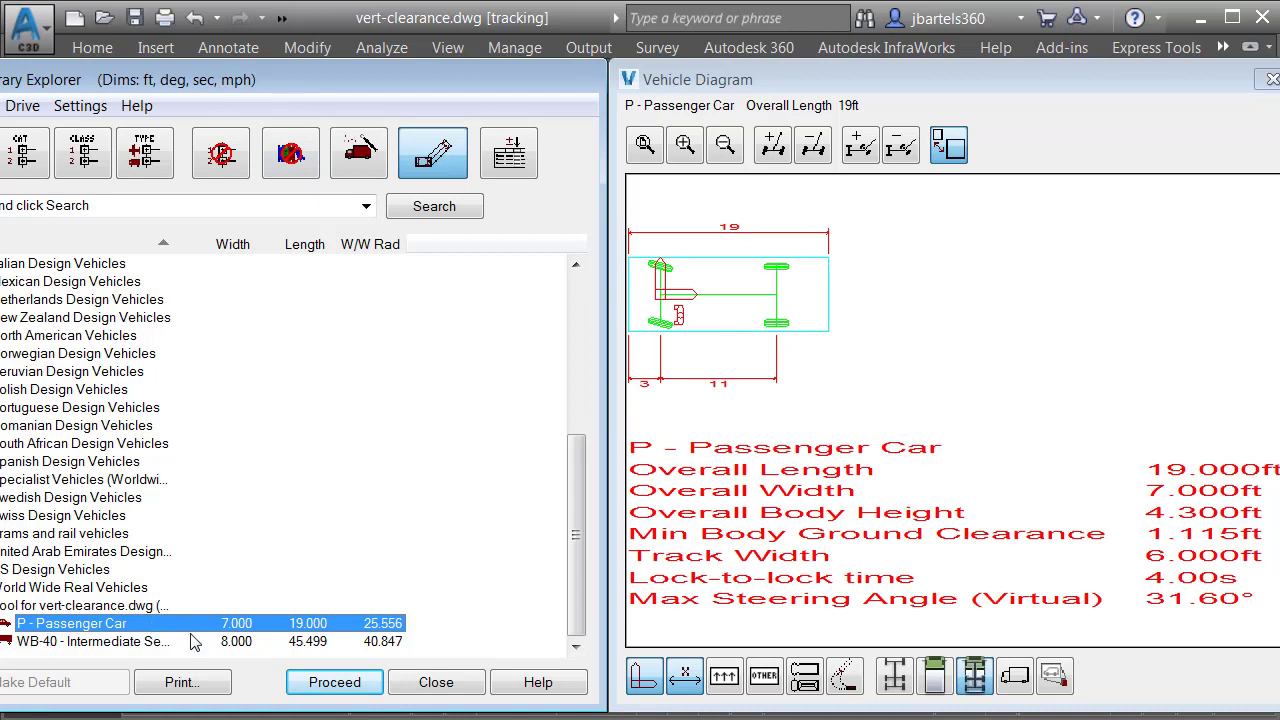
{"action": "left_click", "coordinate": [334, 682]}
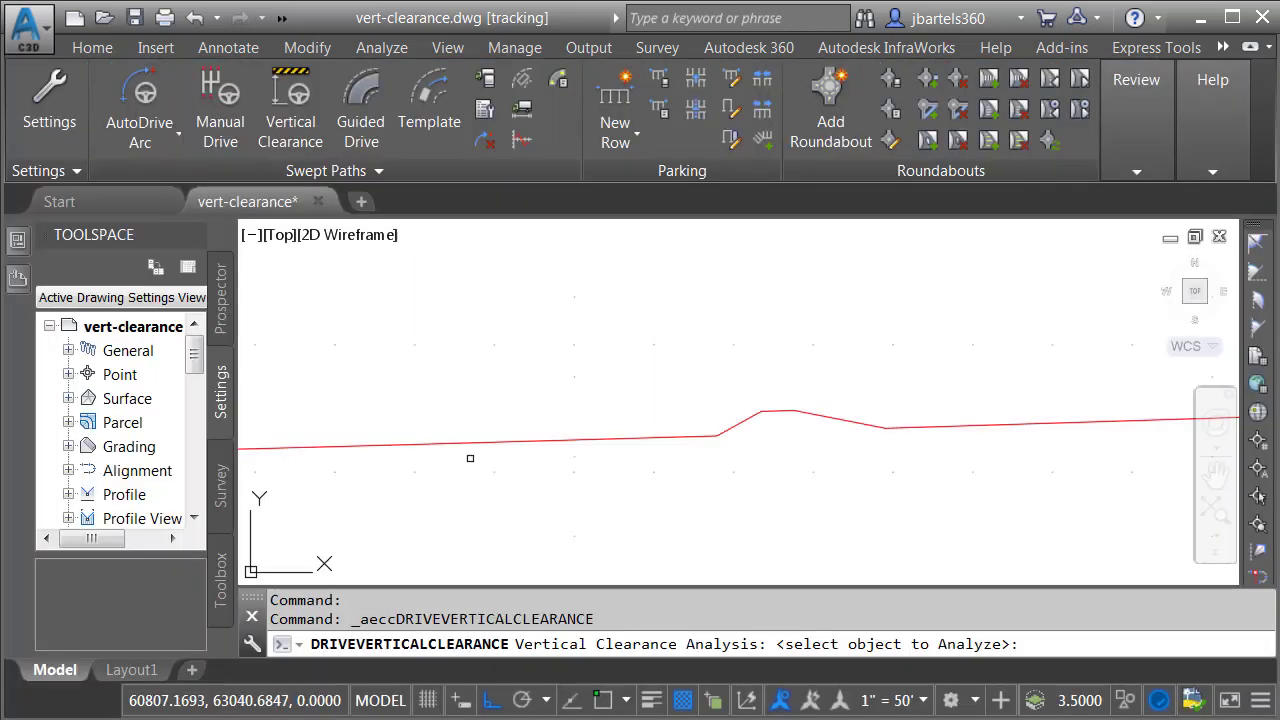
{"action": "left_click", "coordinate": [470, 442]}
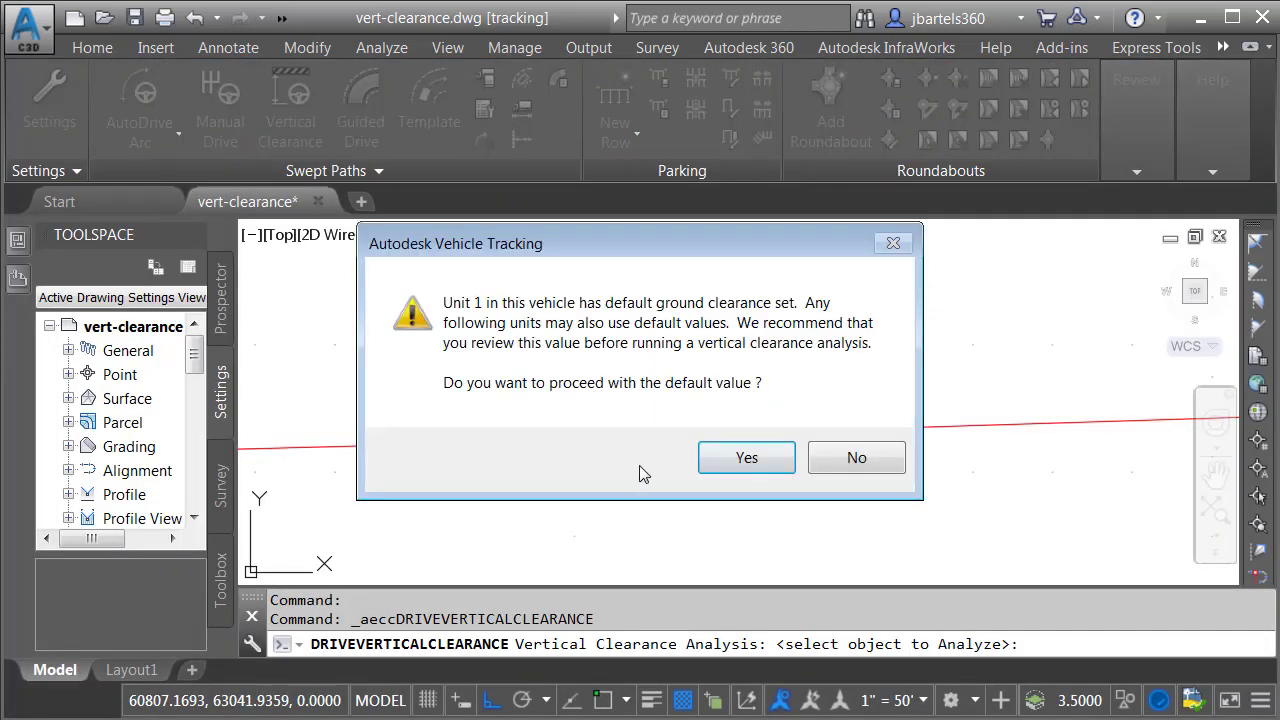
{"action": "left_click", "coordinate": [740, 458]}
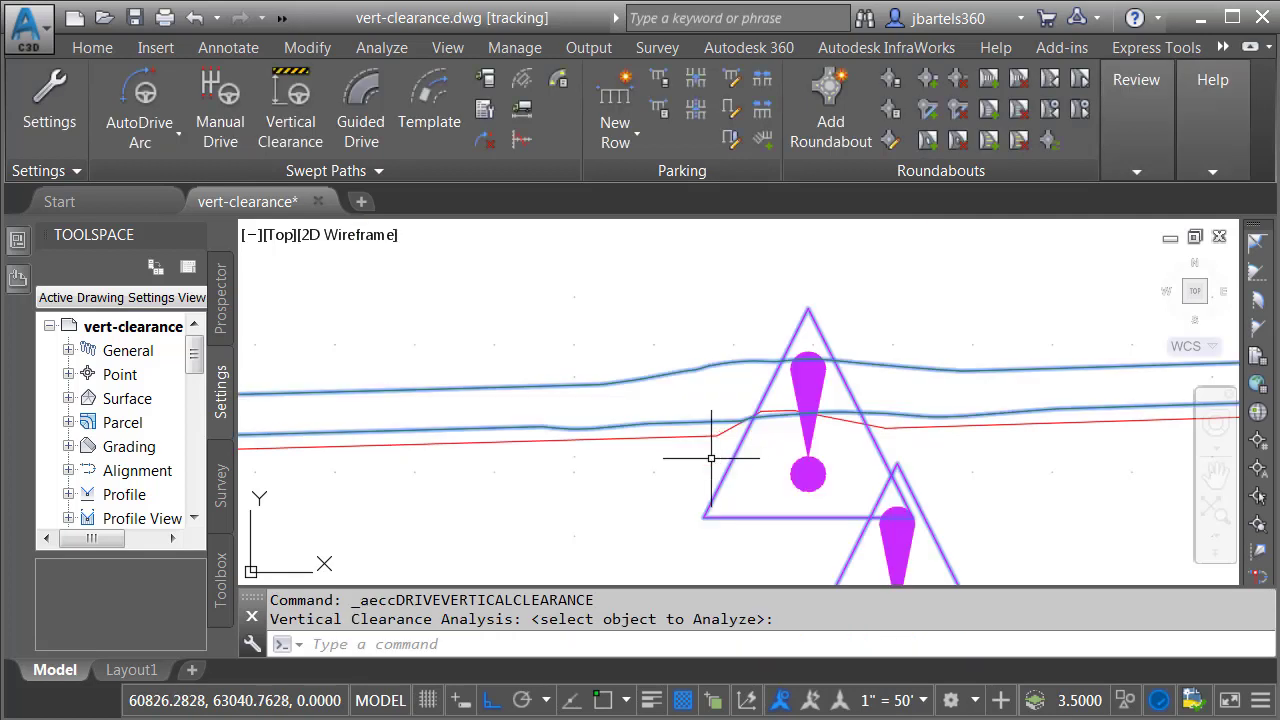
Inspect the warning triangles at the crest along the clearance paths, then end the command.
{"action": "scroll", "coordinate": [711, 458], "scroll_direction": "down", "scroll_amount": 2}
{"action": "middle_click_drag", "start_coordinate": [714, 528], "coordinate": [655, 500]}
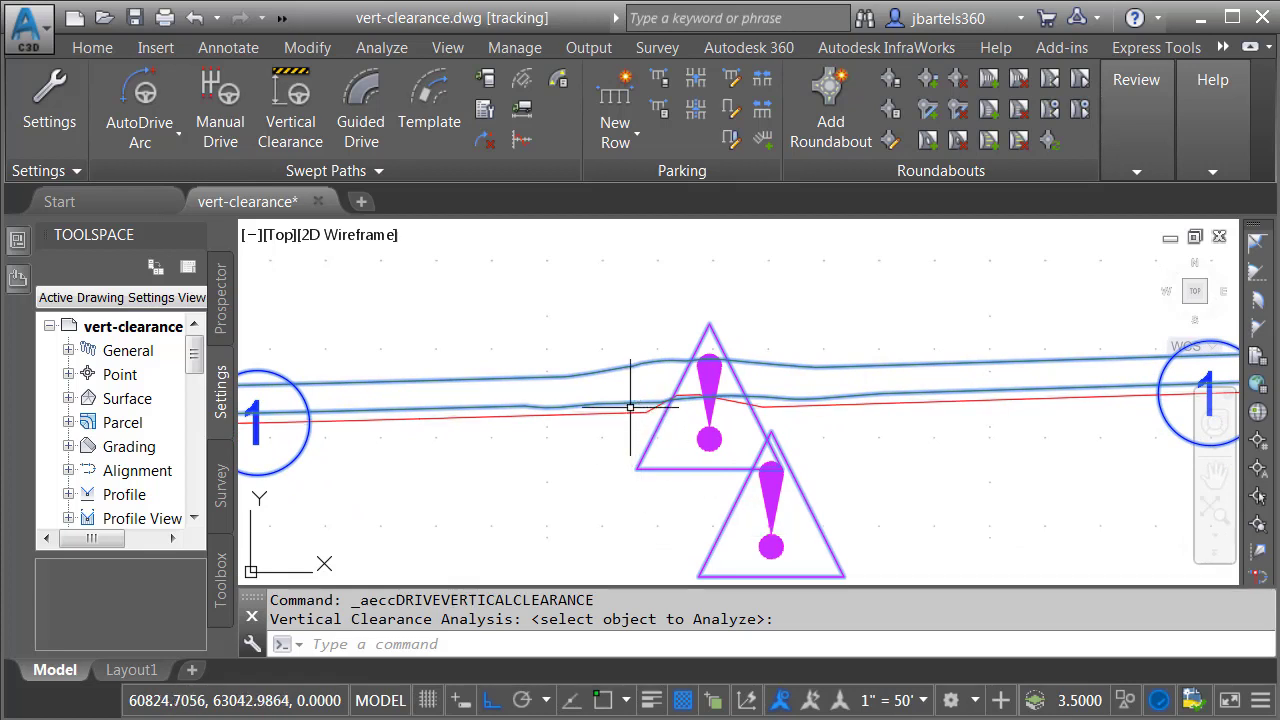
{"action": "scroll", "coordinate": [682, 421], "scroll_direction": "up", "scroll_amount": 5}
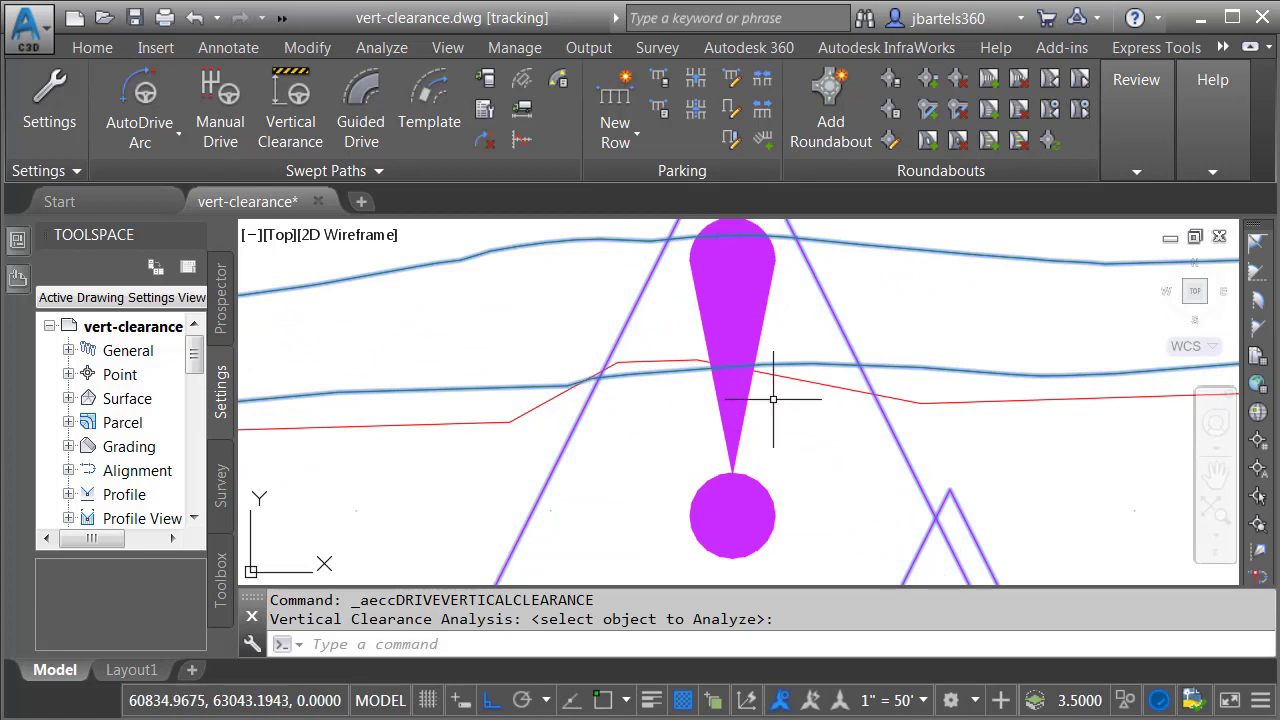
{"action": "scroll", "coordinate": [798, 440], "scroll_direction": "down", "scroll_amount": 5}
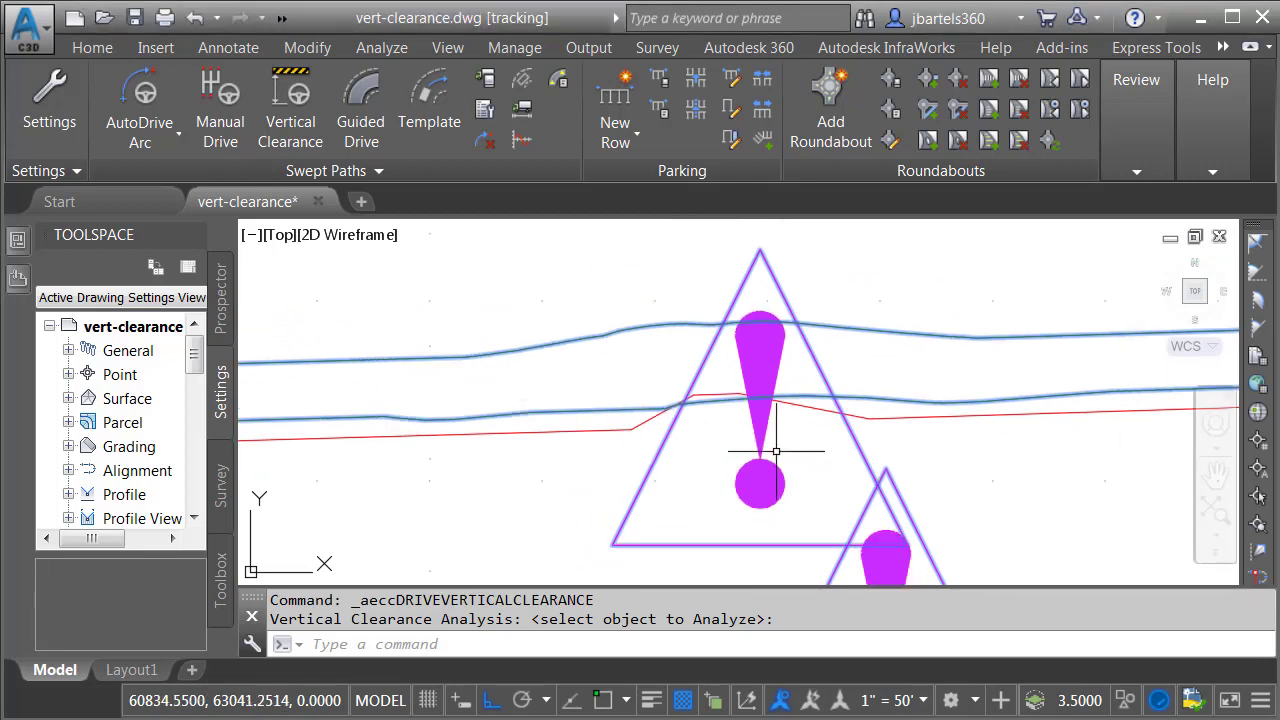
{"action": "middle_click_drag", "start_coordinate": [671, 449], "coordinate": [826, 460]}
{"action": "key", "text": "Escape"}
{"action": "key", "text": "Escape"}
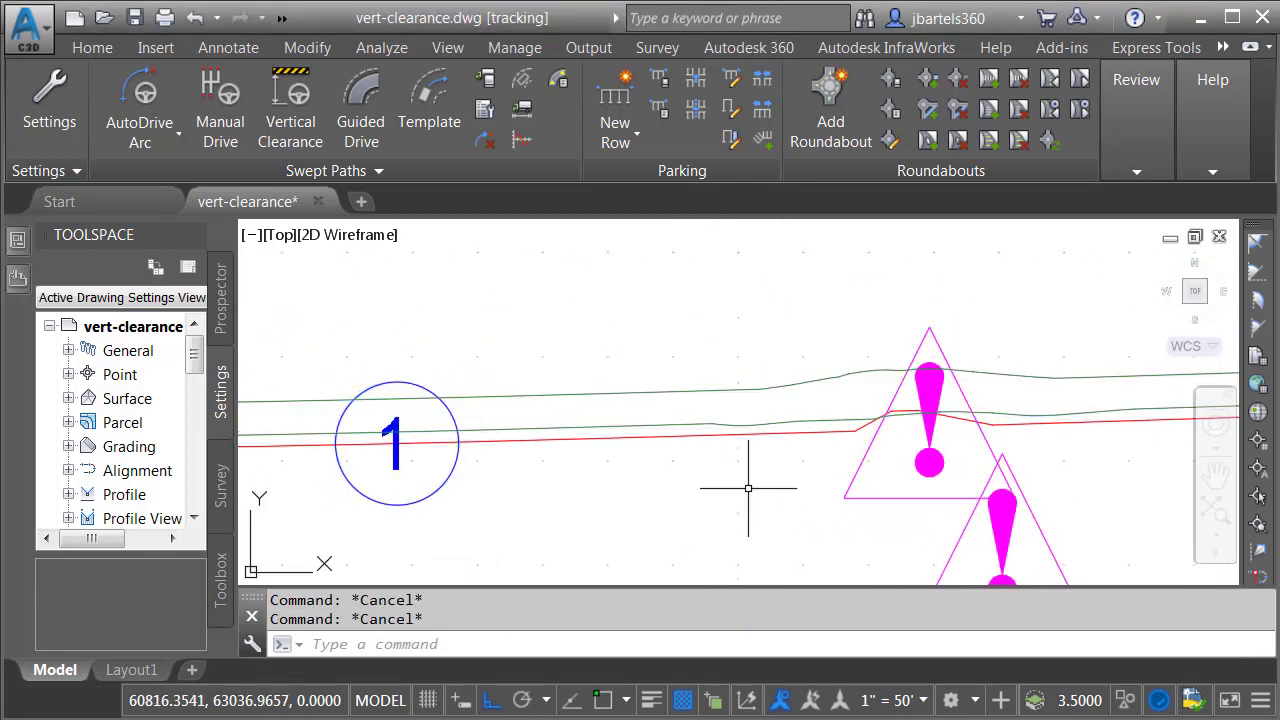
Place a P - Passenger Car outline, including chassis outlines, on the upper clearance path.
{"action": "left_click", "coordinate": [523, 80]}
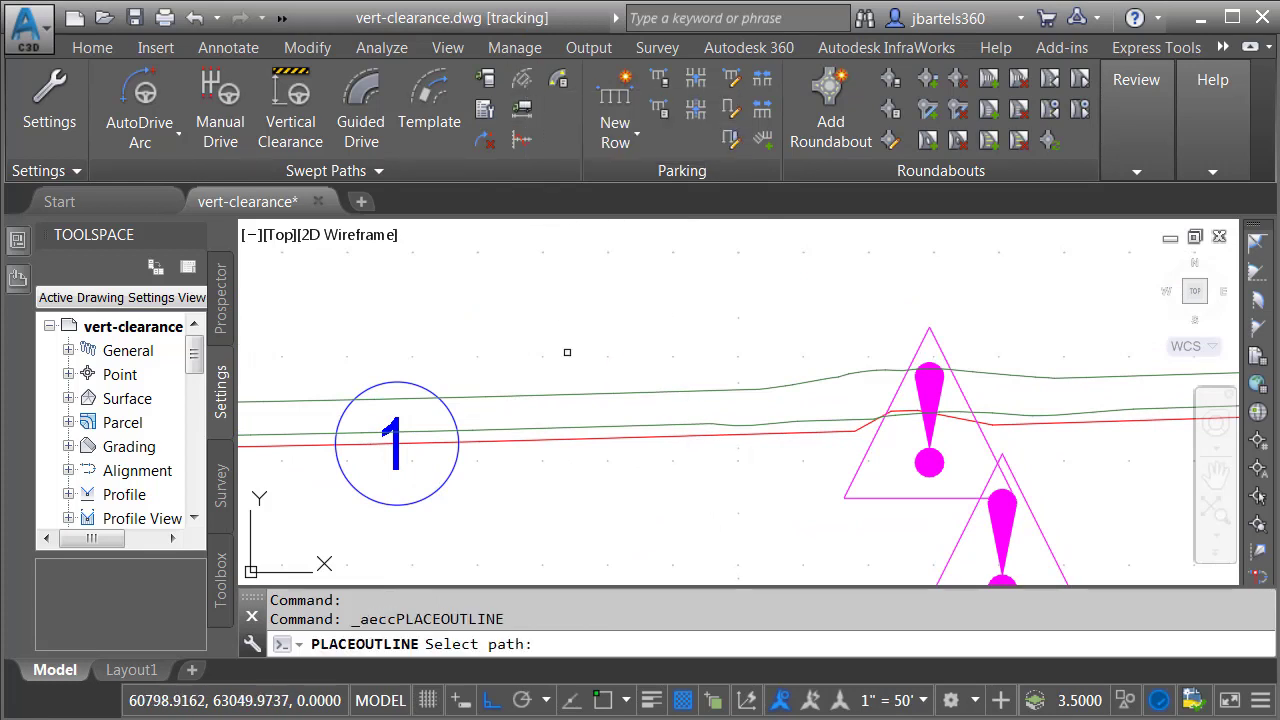
{"action": "left_click", "coordinate": [566, 389]}
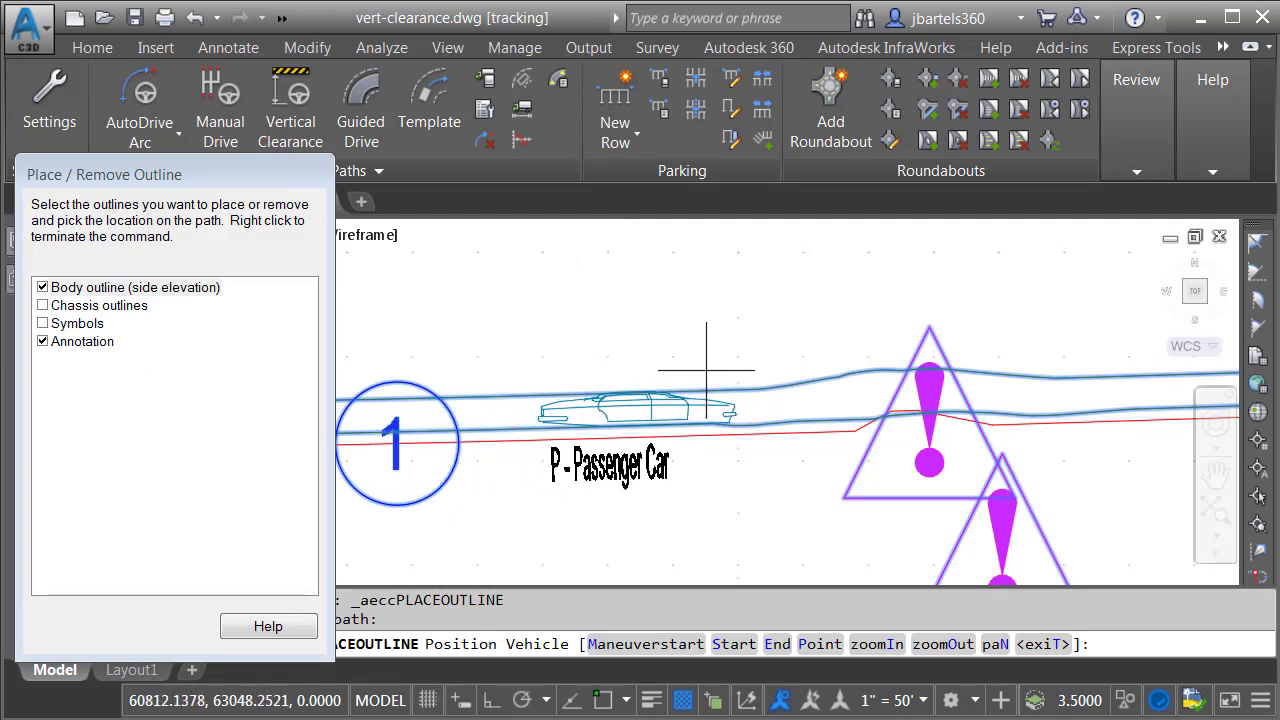
{"action": "left_click", "coordinate": [43, 306]}
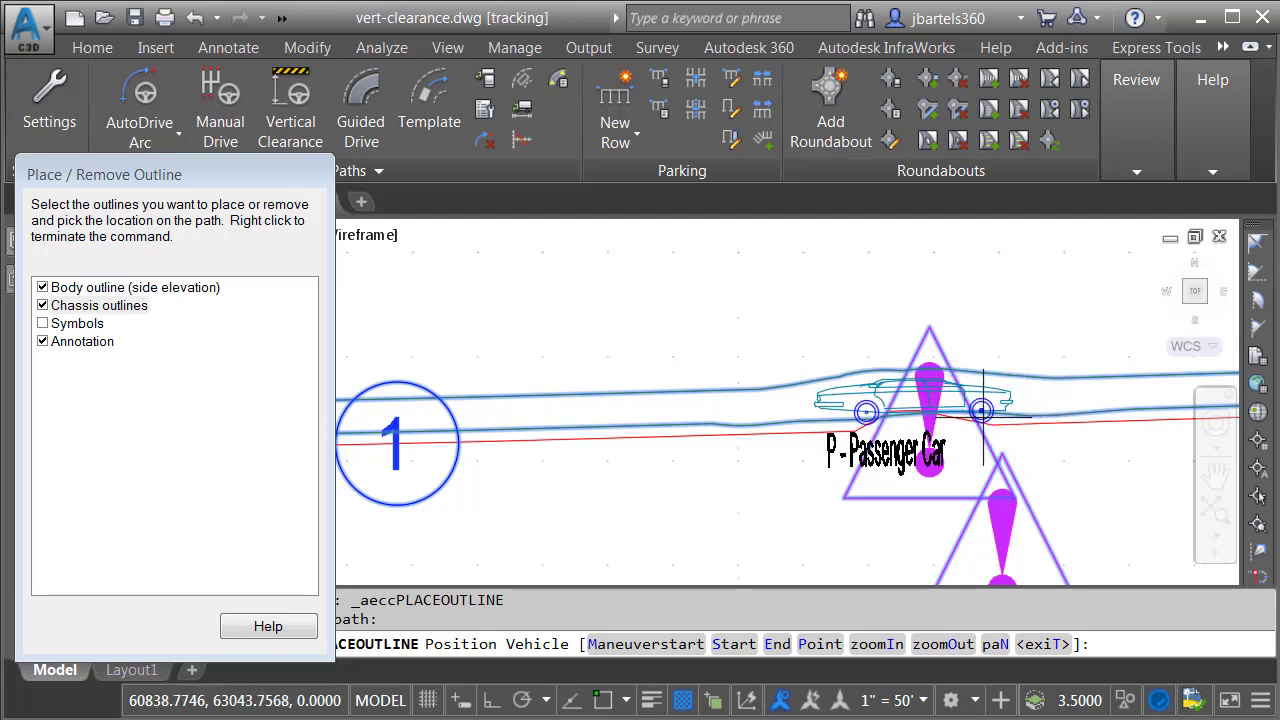
{"action": "left_click", "coordinate": [983, 414]}
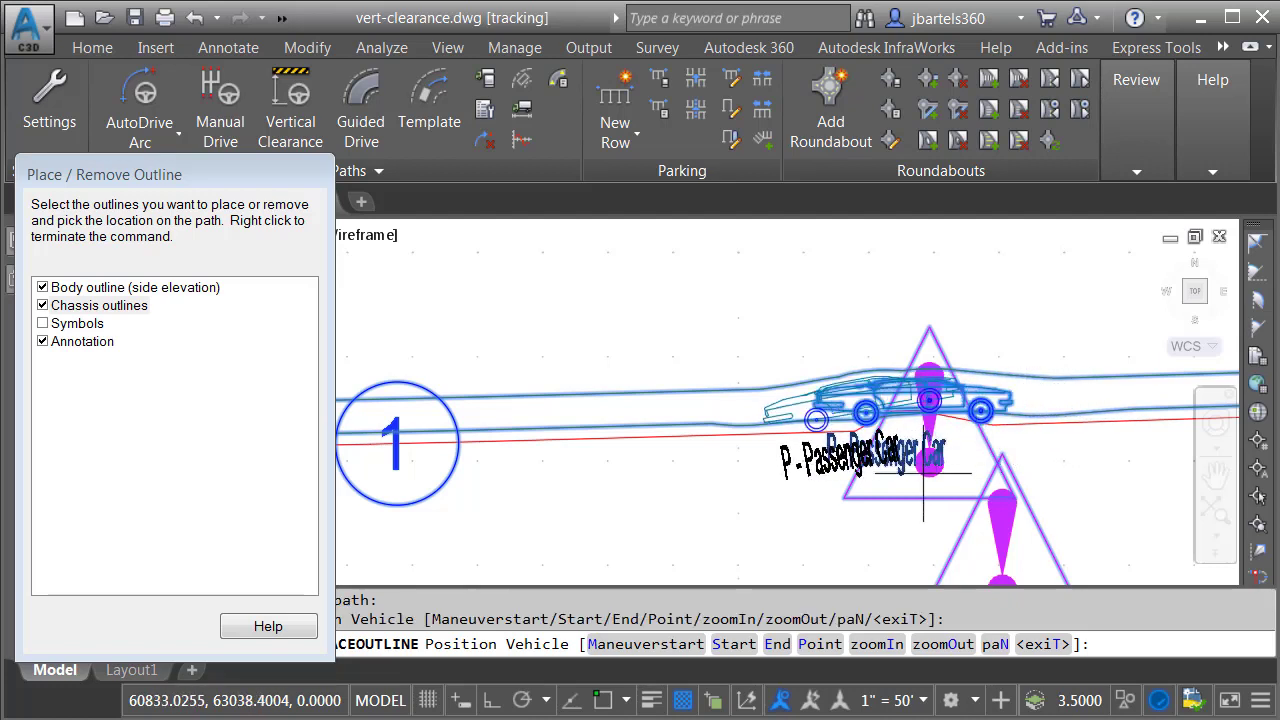
{"action": "right_click", "coordinate": [846, 483]}
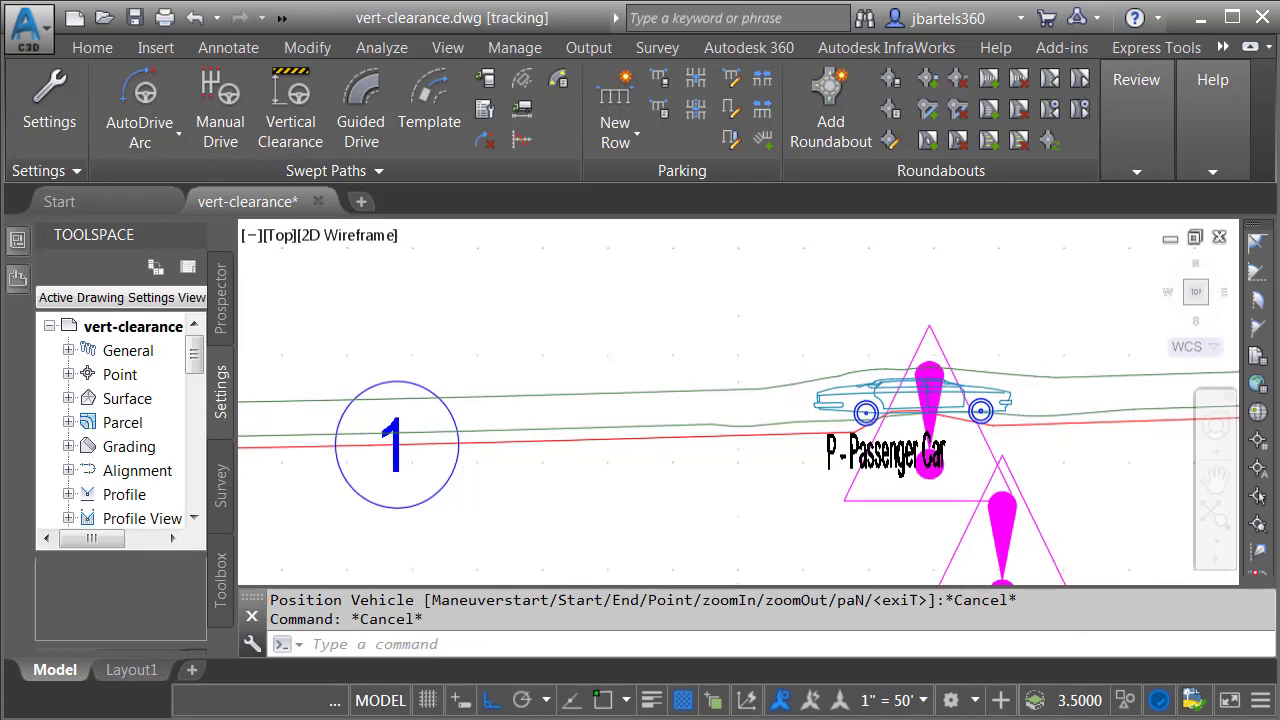
Erase the passenger car clearance path along with its outline and warning markers.
{"action": "left_click", "coordinate": [690, 392]}
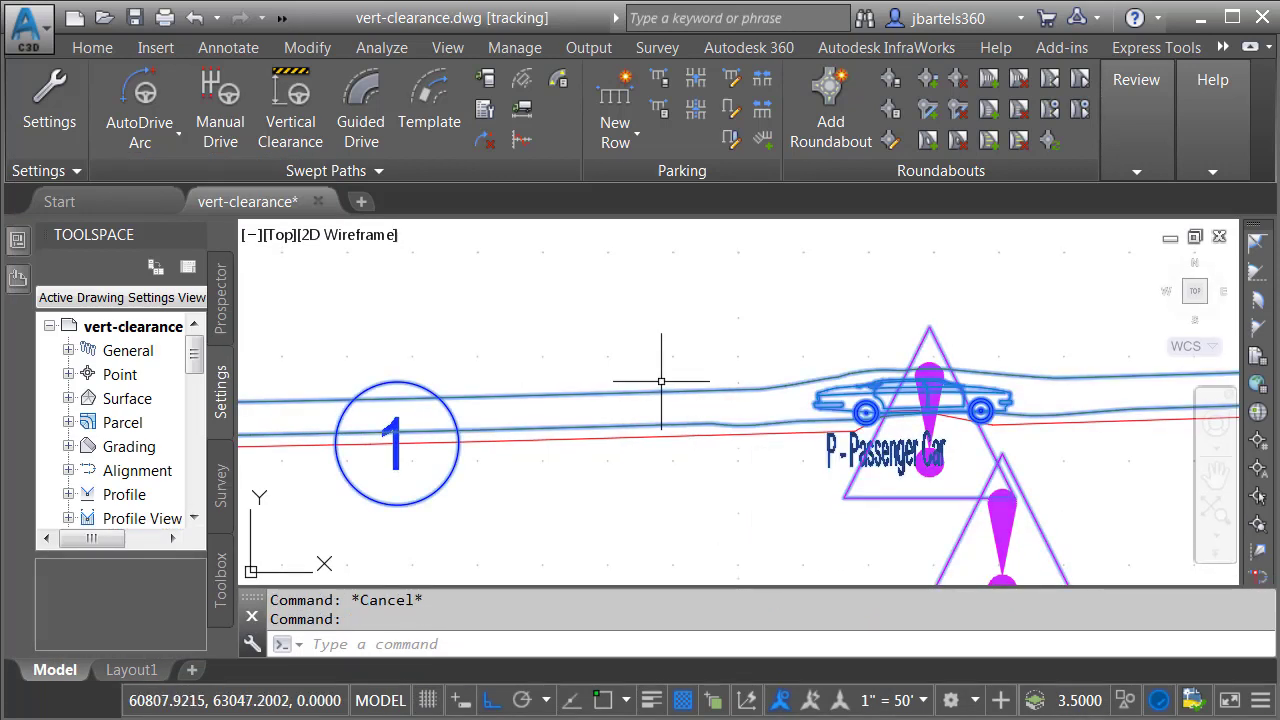
{"action": "key", "text": "Delete"}
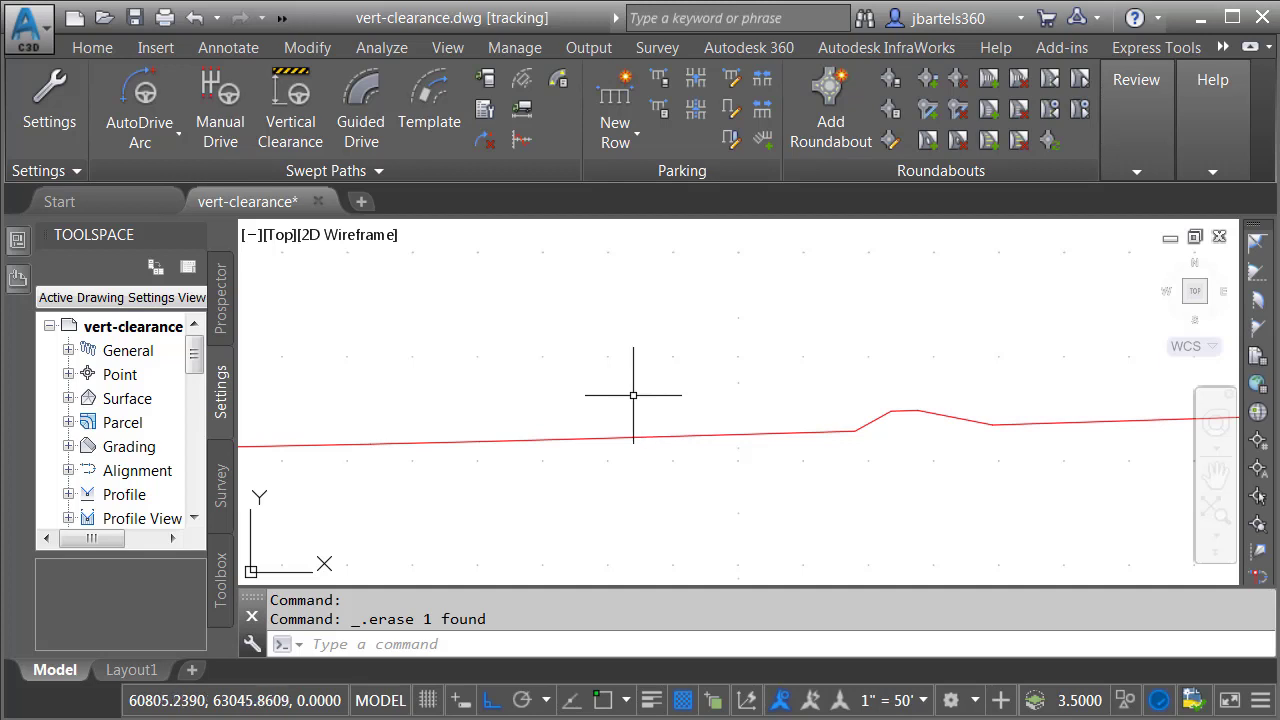
Start Vertical Clearance, choose the WB-40 semi-trailer, and adjust its articulation angle in the diagram.
{"action": "left_click", "coordinate": [295, 100]}
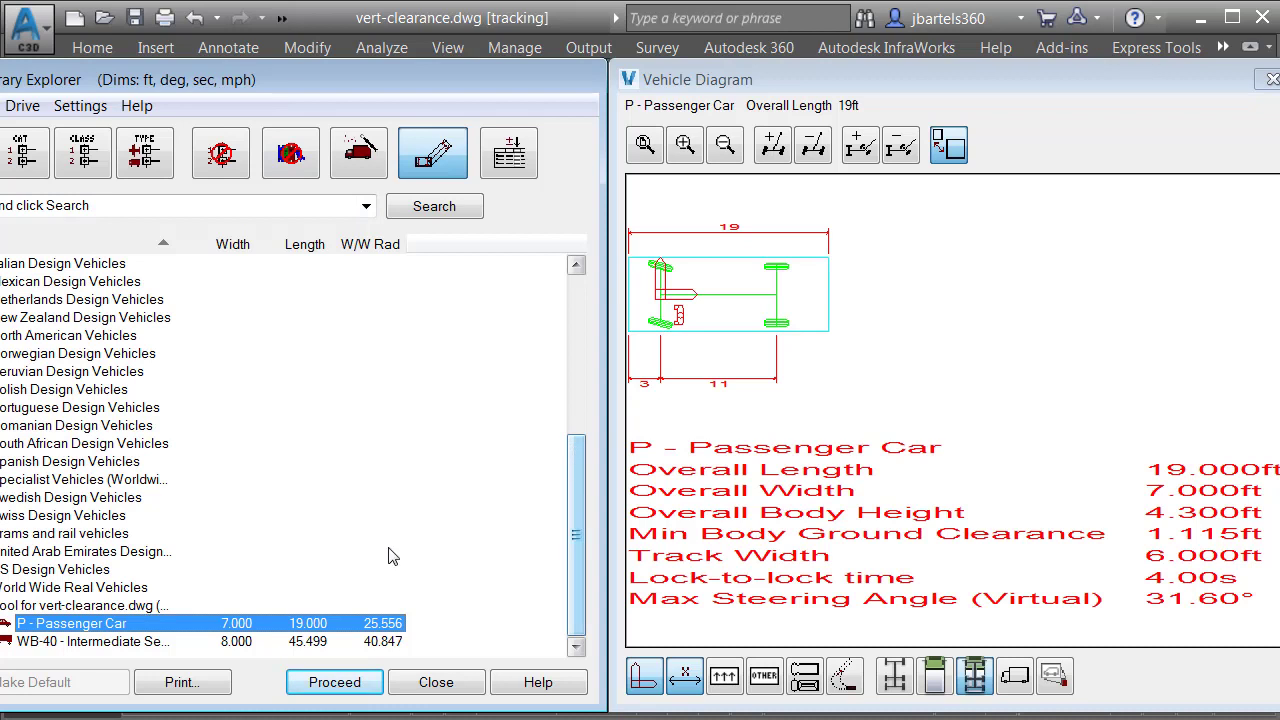
{"action": "left_click", "coordinate": [90, 642]}
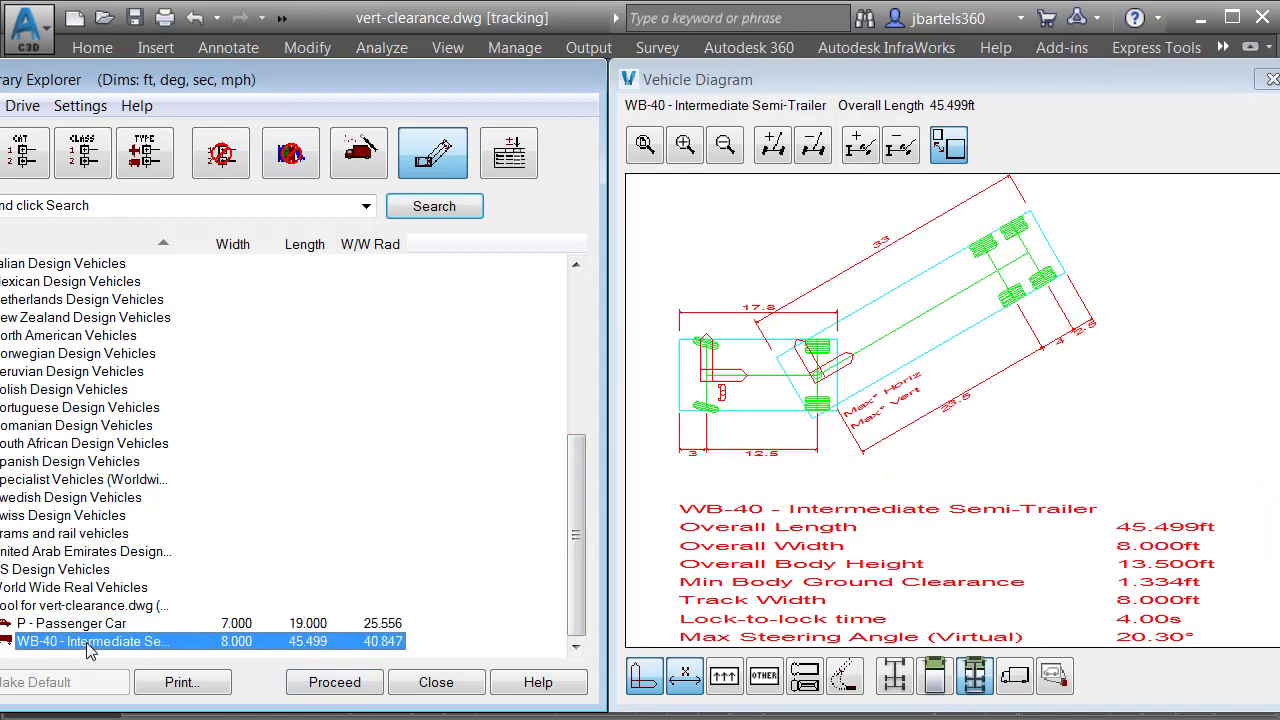
{"action": "left_click", "coordinate": [900, 145]}
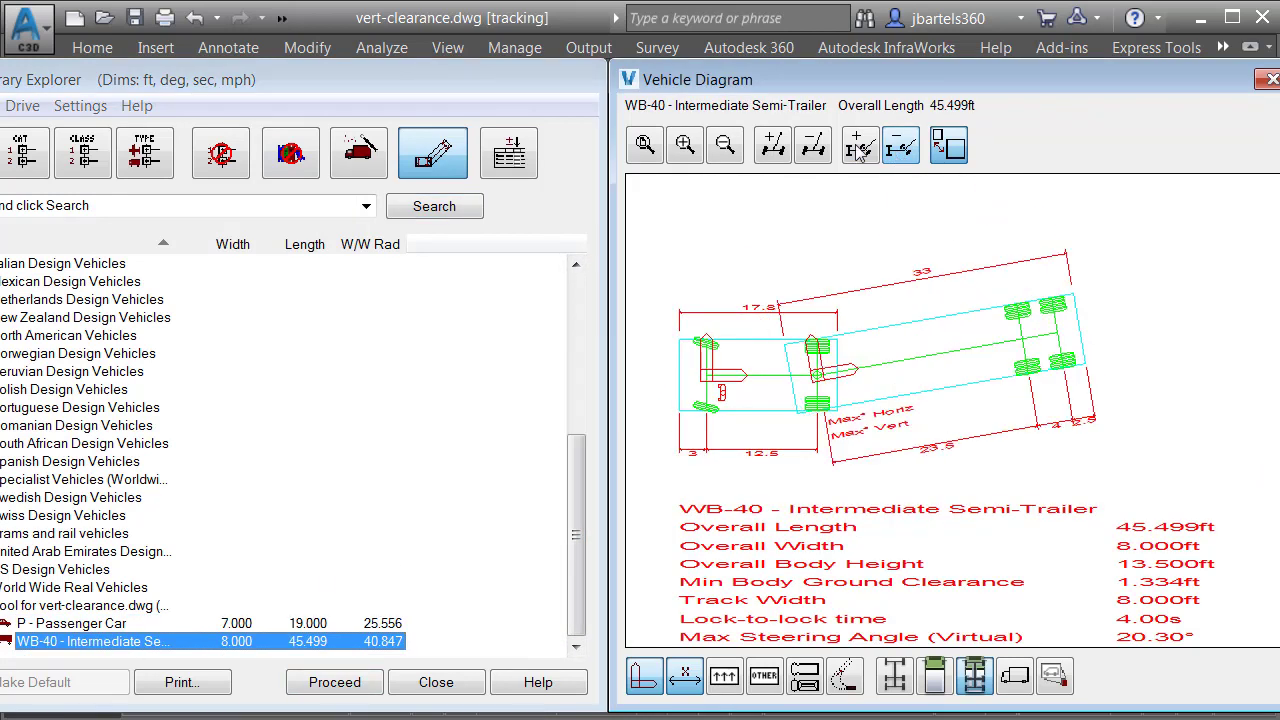
{"action": "left_click", "coordinate": [860, 145]}
{"action": "left_click", "coordinate": [860, 145]}
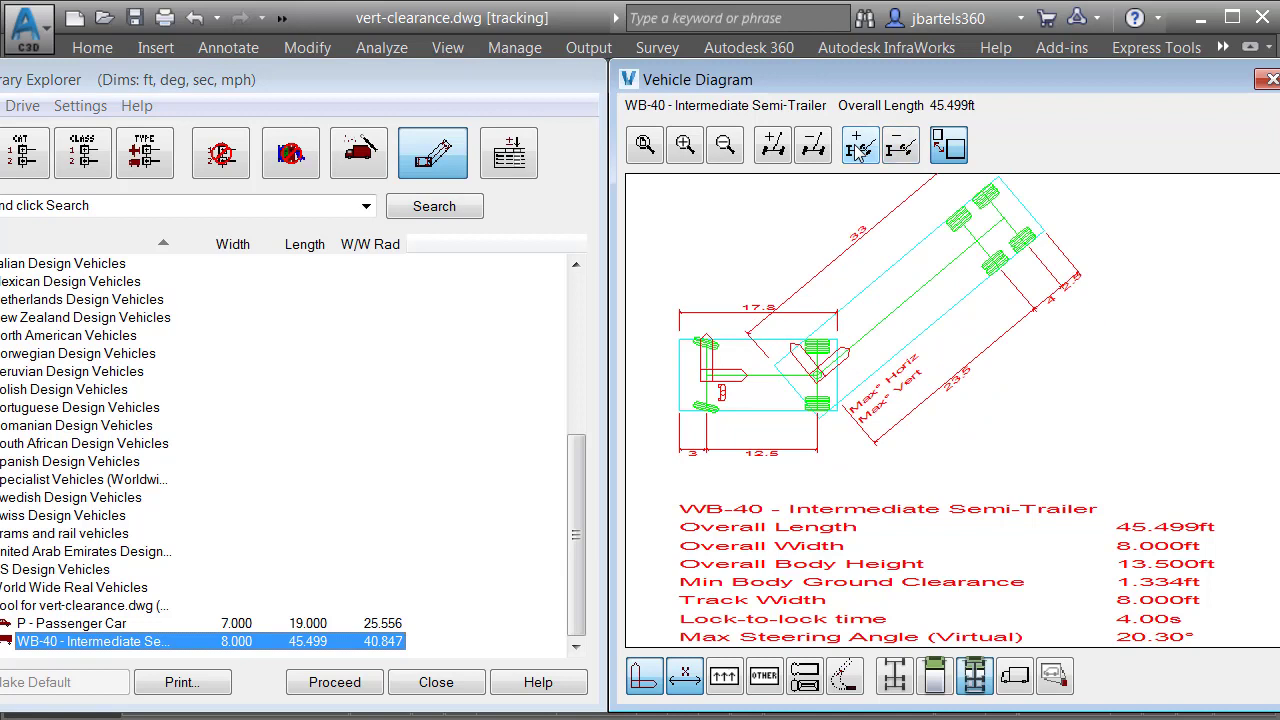
Run the WB-40 clearance along the red FG profile with default ground clearance and inspect the truck's path.
{"action": "left_click", "coordinate": [345, 683]}
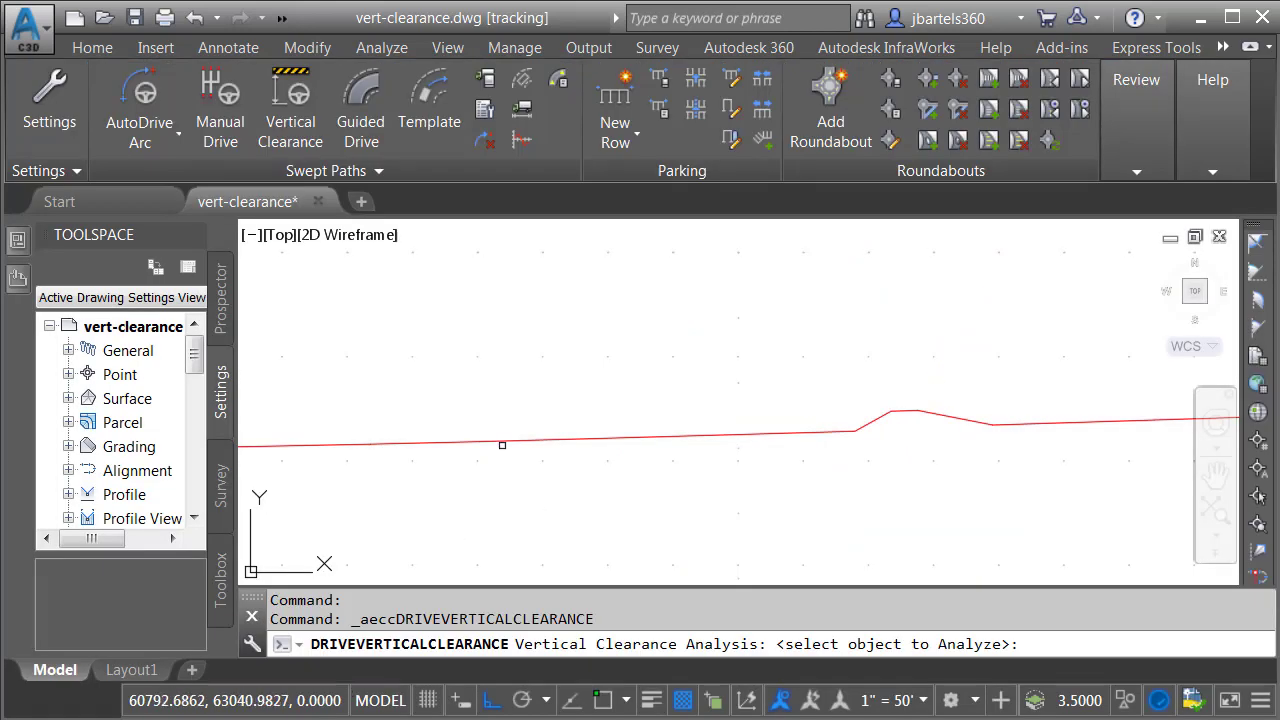
{"action": "left_click", "coordinate": [503, 442]}
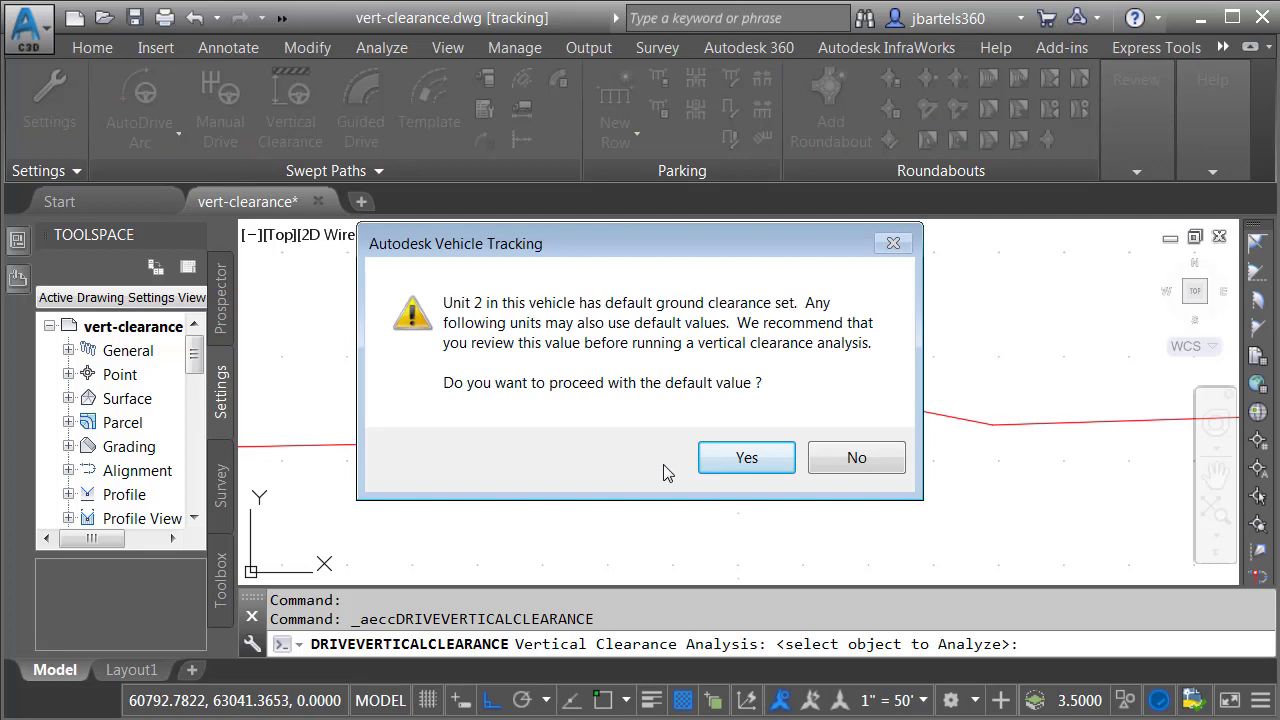
{"action": "left_click", "coordinate": [745, 458]}
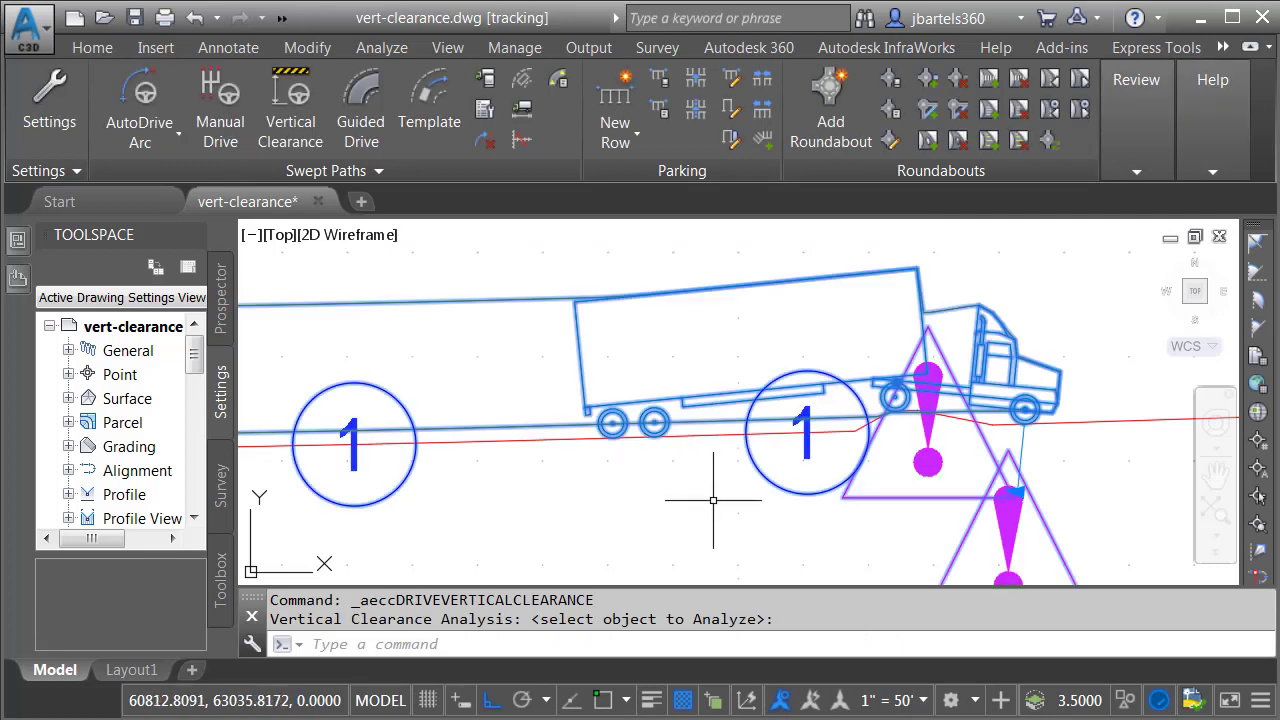
{"action": "key", "text": "Escape"}
{"action": "key", "text": "Escape"}
{"action": "middle_click_drag", "start_coordinate": [805, 530], "coordinate": [656, 524]}
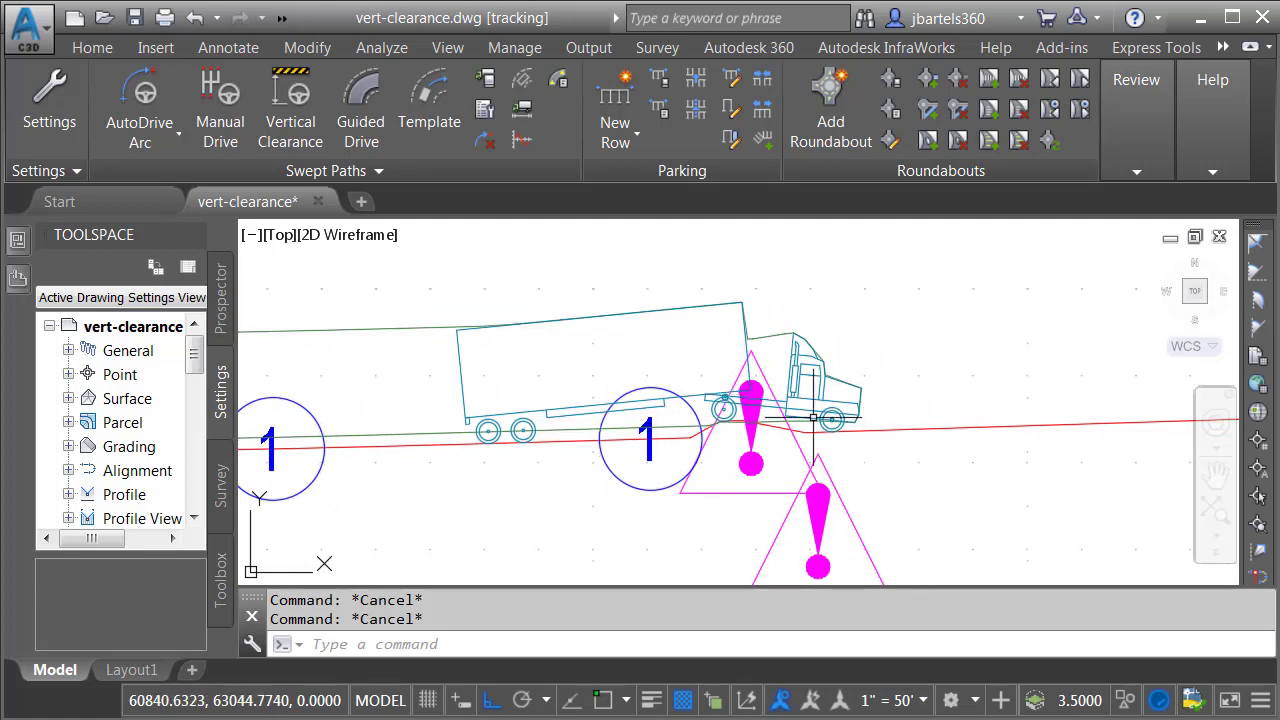
{"action": "scroll", "coordinate": [738, 390], "scroll_direction": "up", "scroll_amount": 2}
{"action": "scroll", "coordinate": [736, 390], "scroll_direction": "up", "scroll_amount": 1}
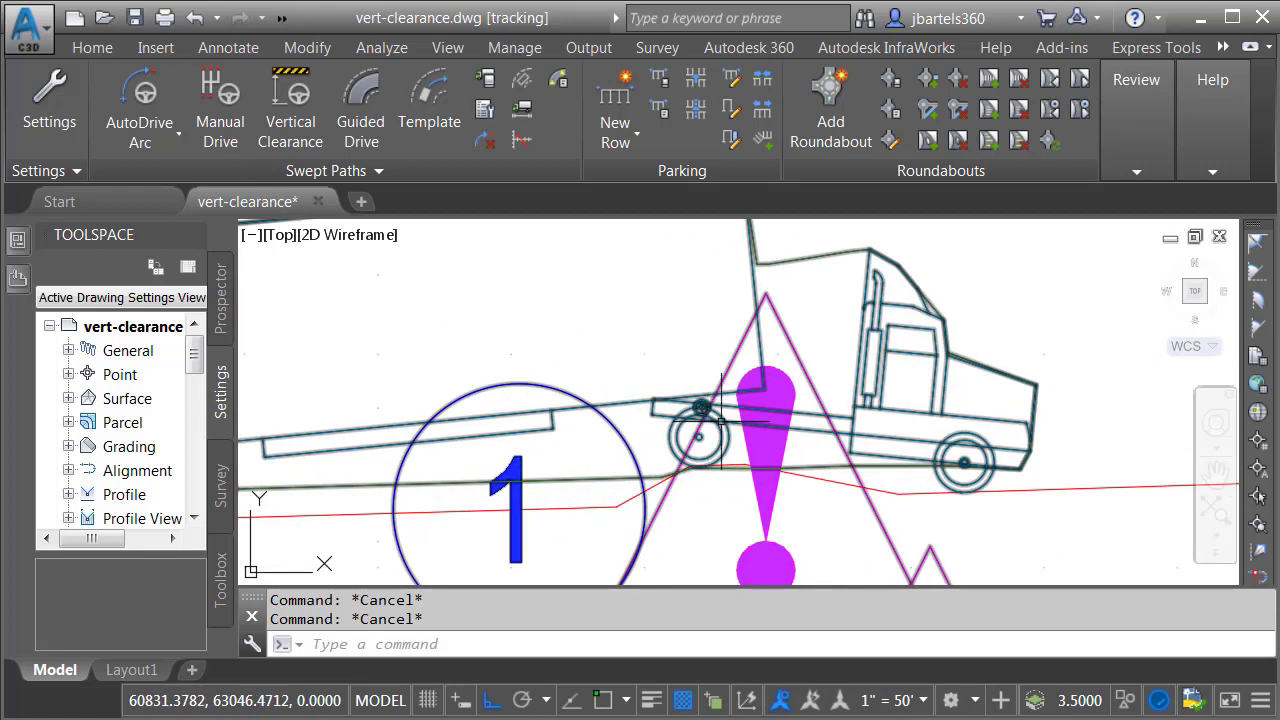
{"action": "scroll", "coordinate": [698, 400], "scroll_direction": "up", "scroll_amount": 1}
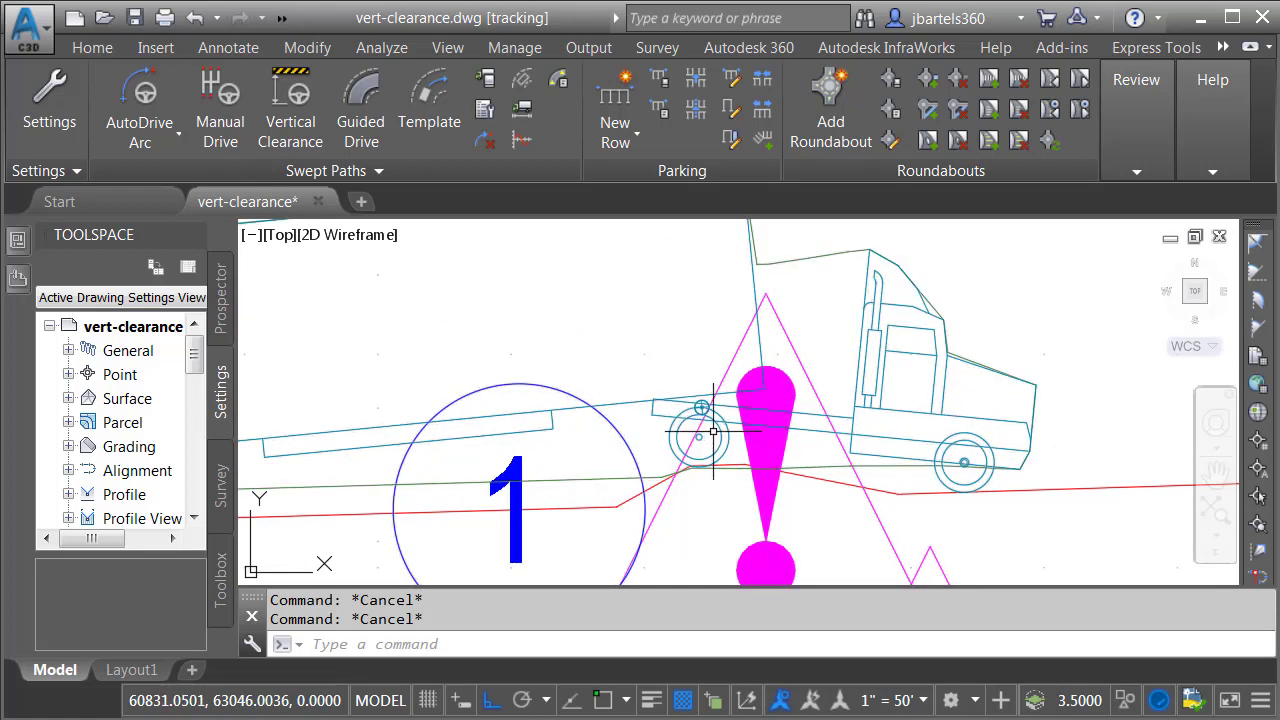
{"action": "scroll", "coordinate": [723, 467], "scroll_direction": "down", "scroll_amount": 4}
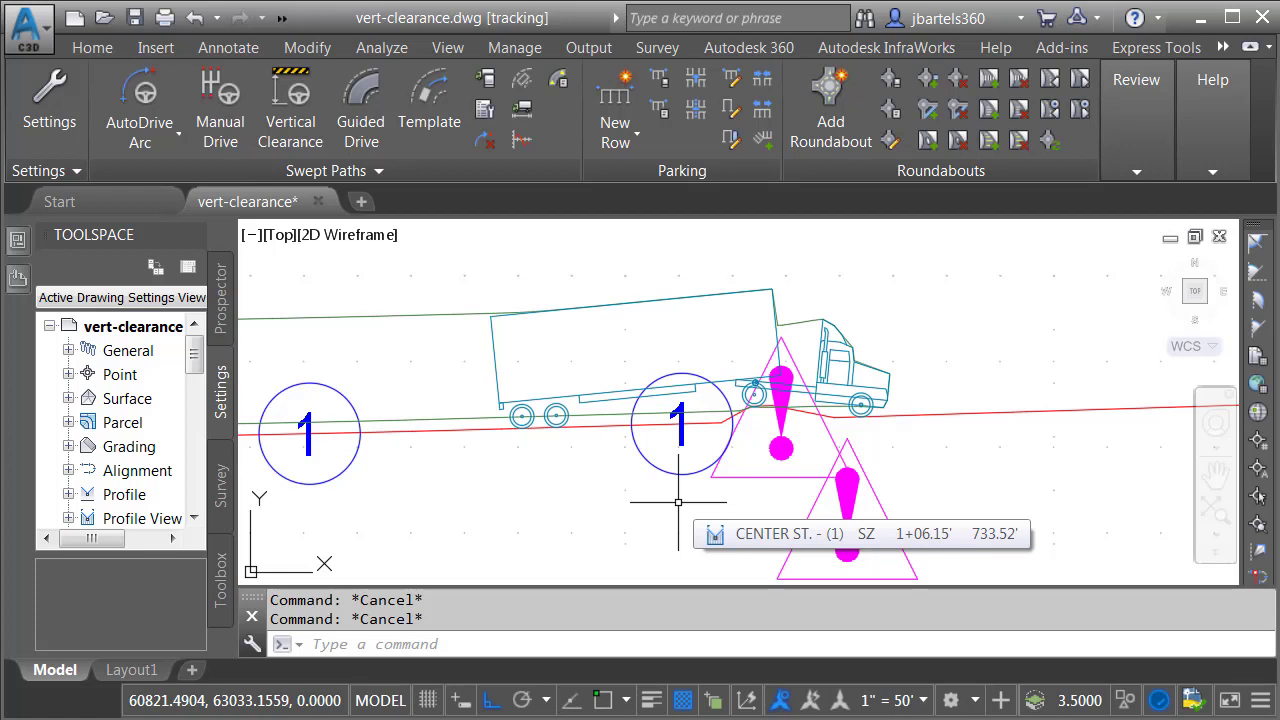
{"action": "left_click", "coordinate": [487, 80]}
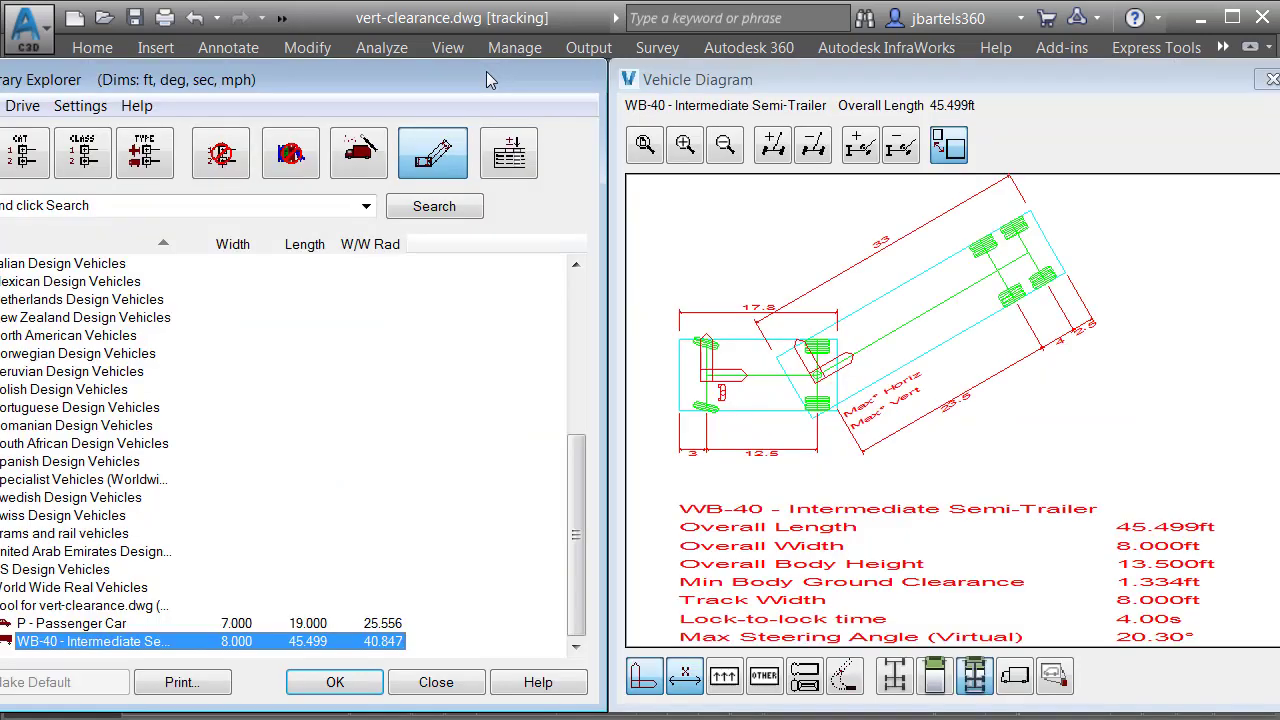
{"action": "right_click", "coordinate": [138, 650]}
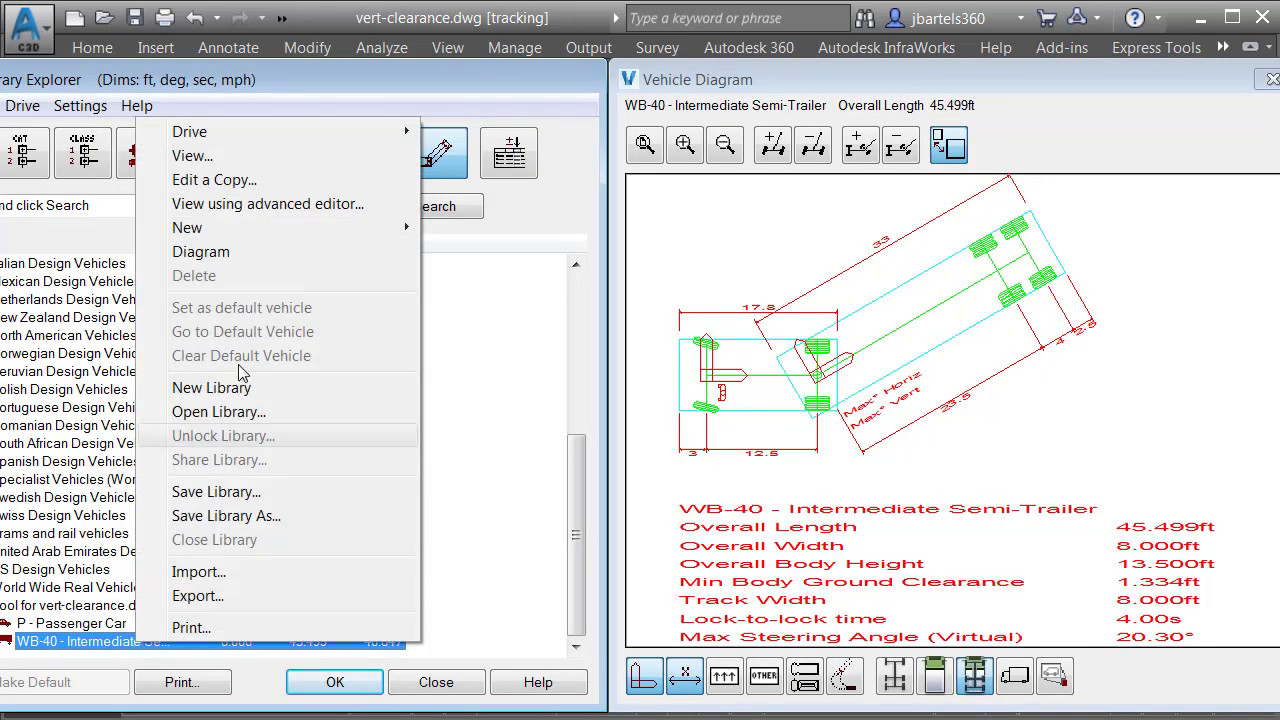
{"action": "left_click", "coordinate": [243, 181]}
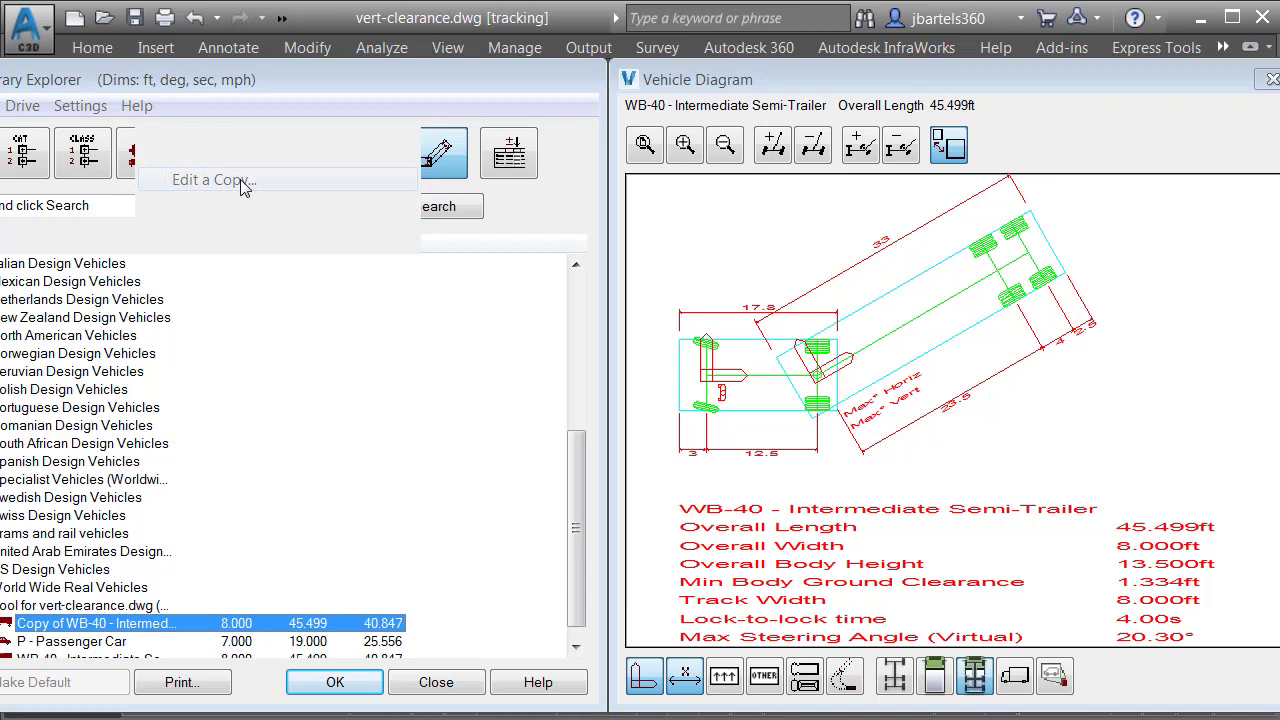
{"action": "left_click", "coordinate": [418, 602]}
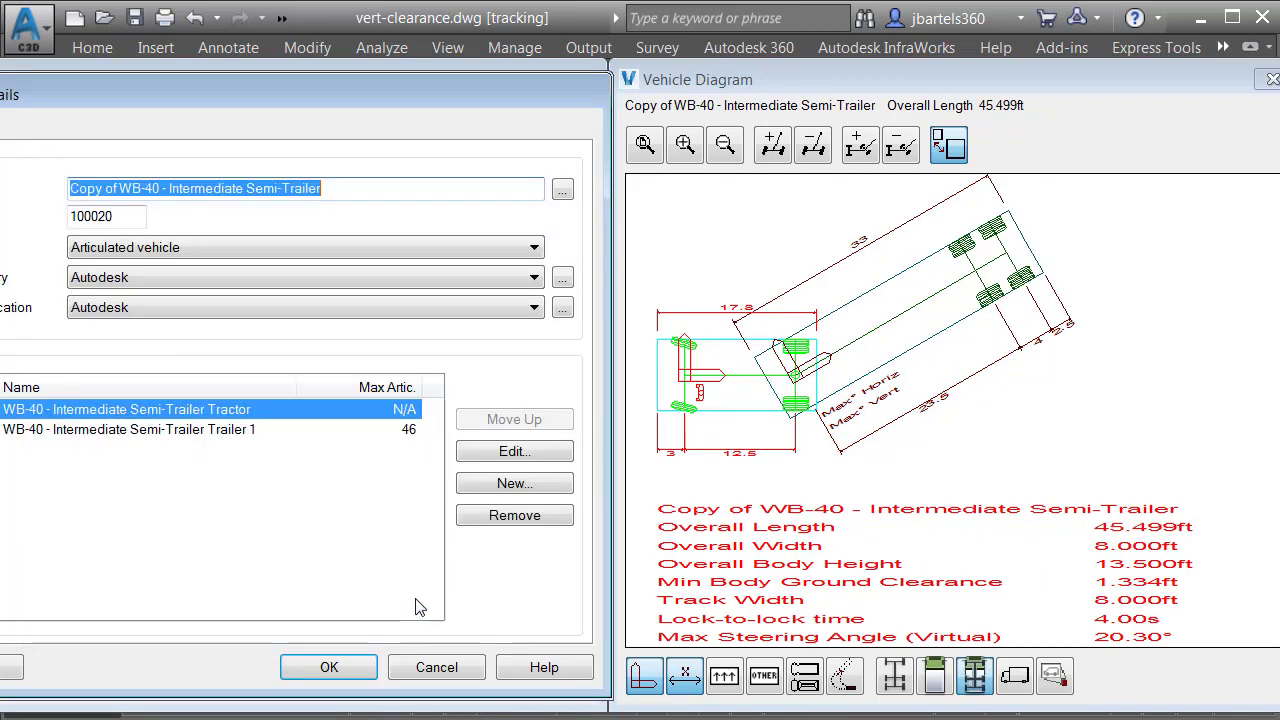
{"action": "left_click_drag", "start_coordinate": [322, 95], "coordinate": [451, 75]}
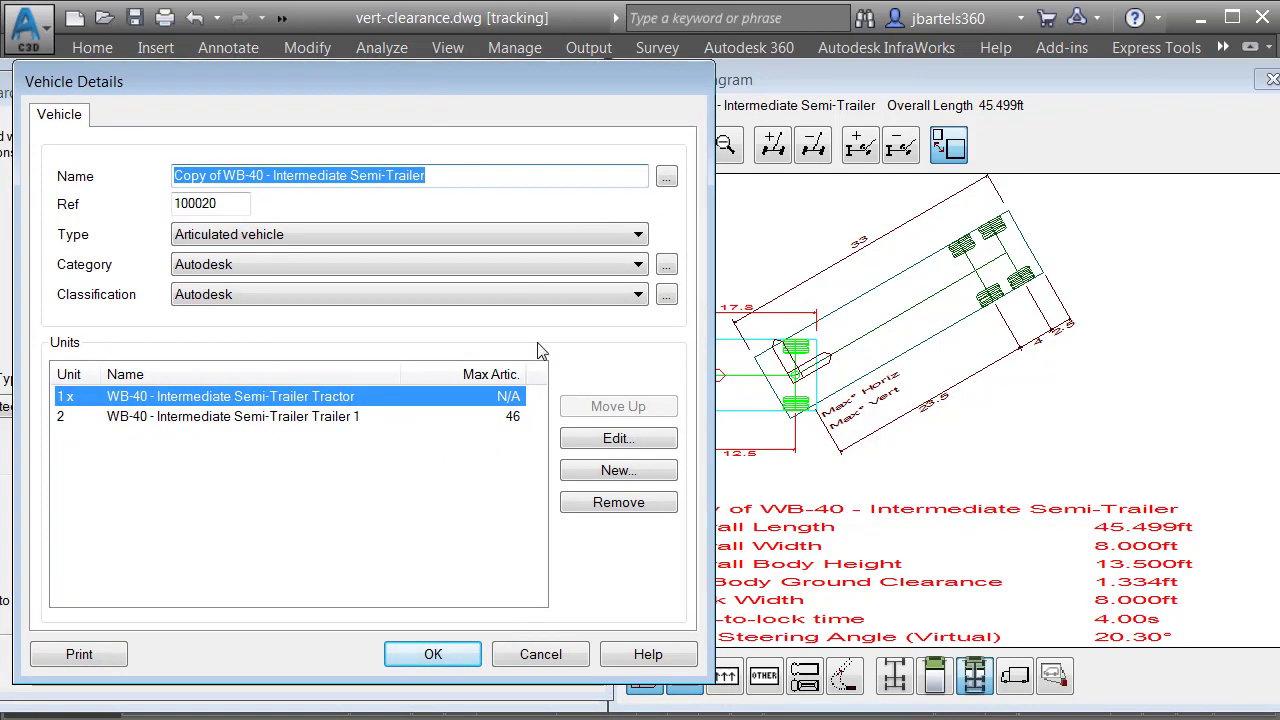
{"action": "left_click", "coordinate": [568, 443]}
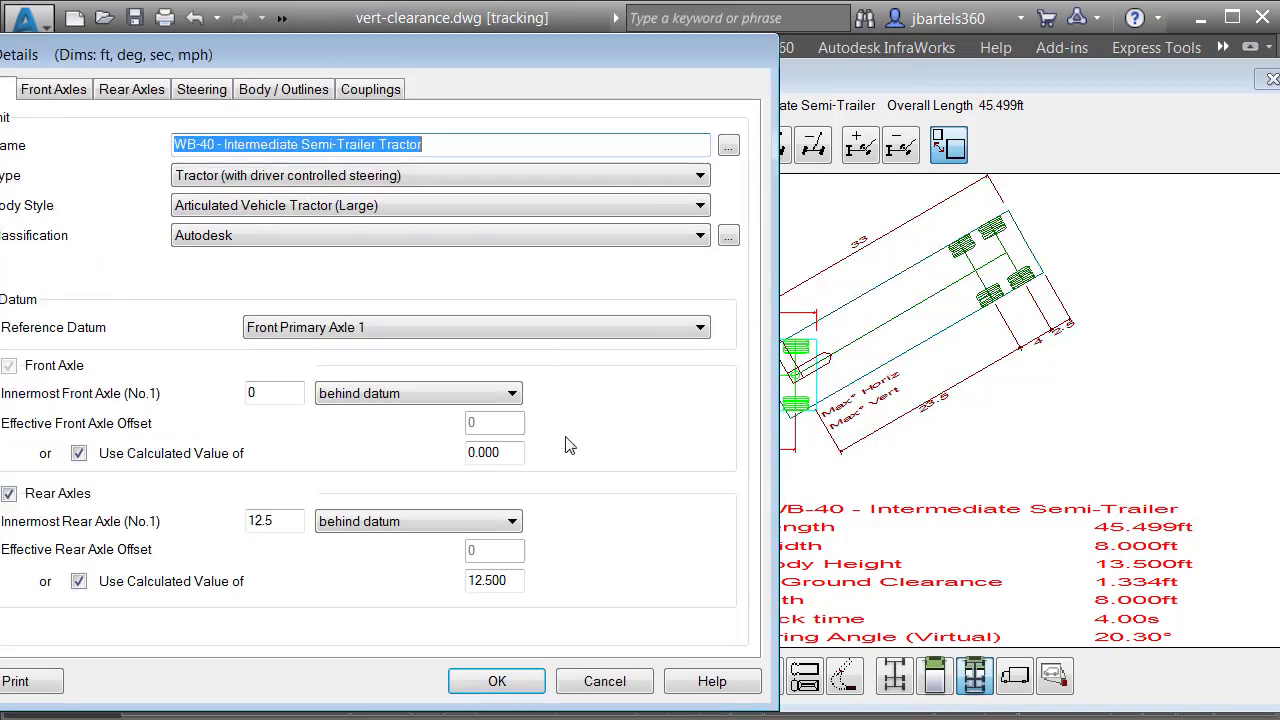
{"action": "left_click", "coordinate": [370, 90]}
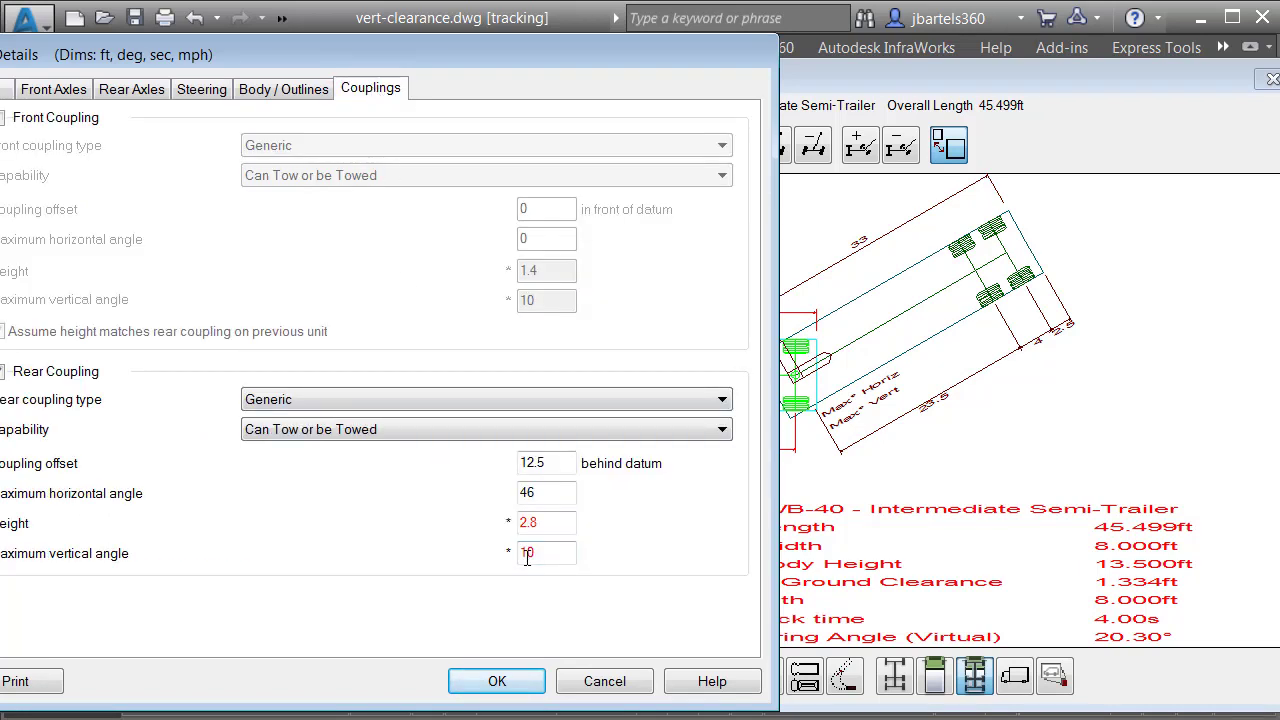
{"action": "left_click", "coordinate": [590, 684]}
{"action": "left_click", "coordinate": [560, 666]}
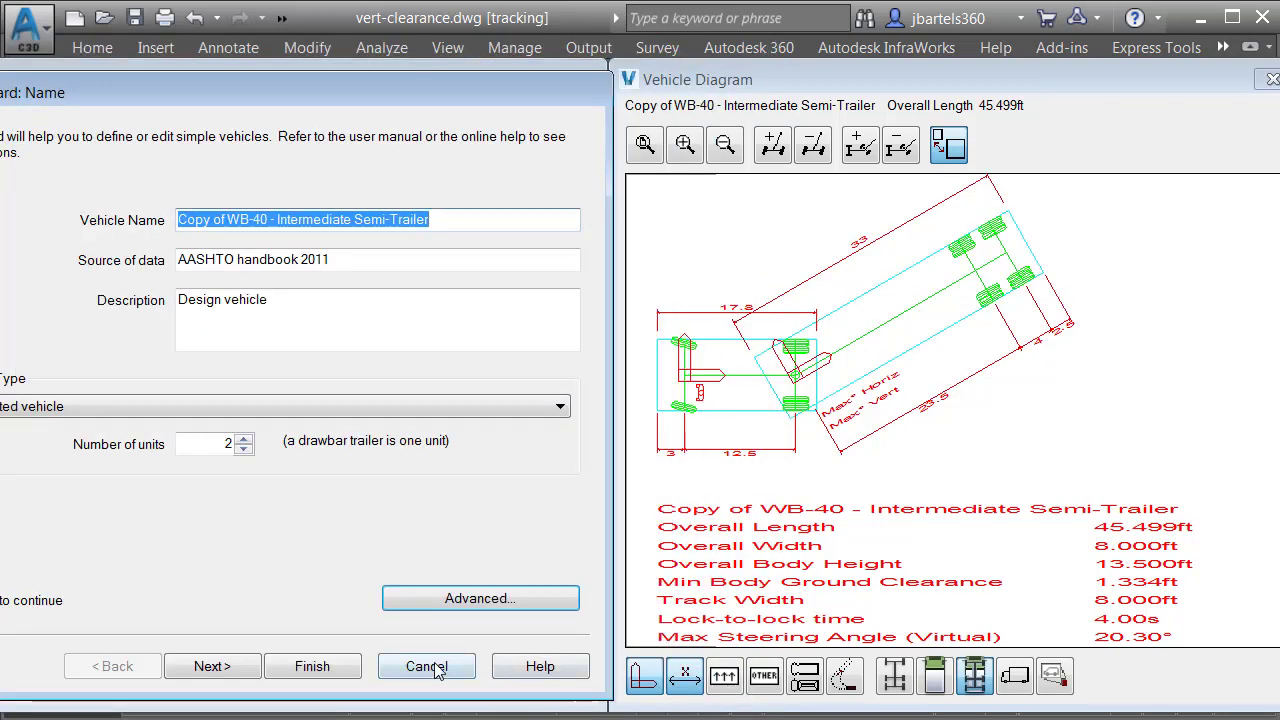
{"action": "left_click", "coordinate": [436, 668]}
{"action": "left_click", "coordinate": [438, 684]}
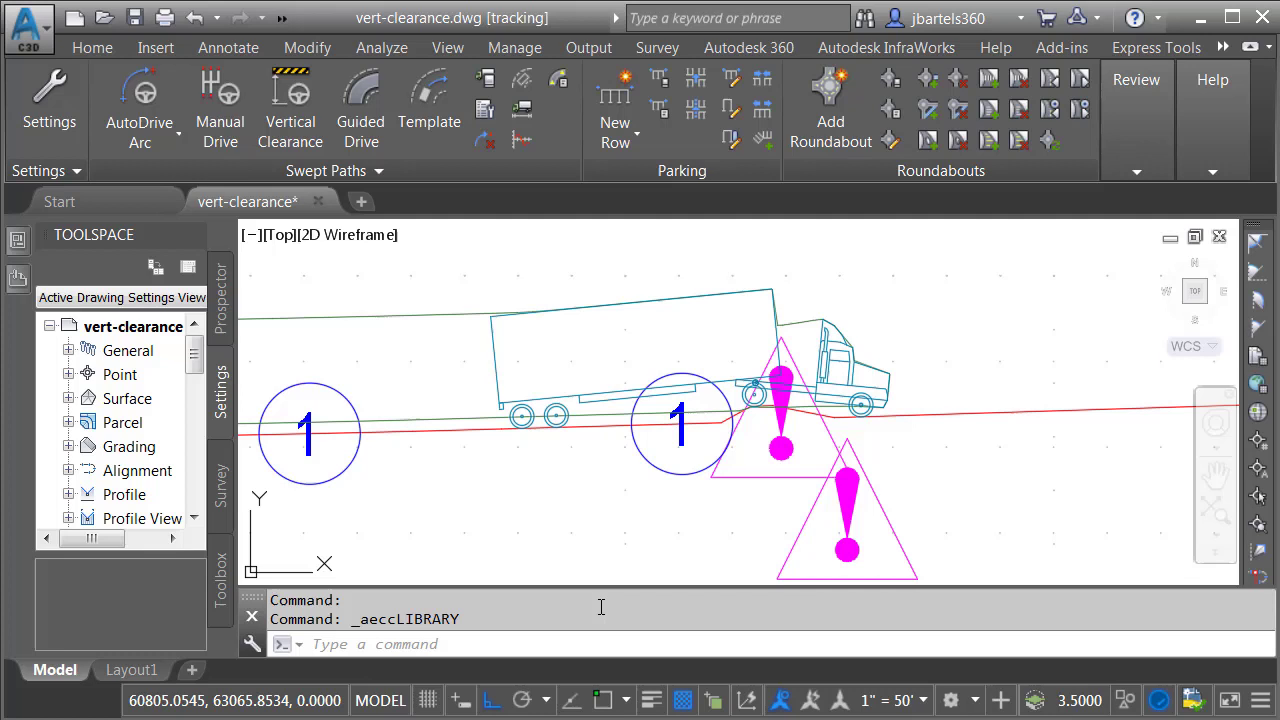